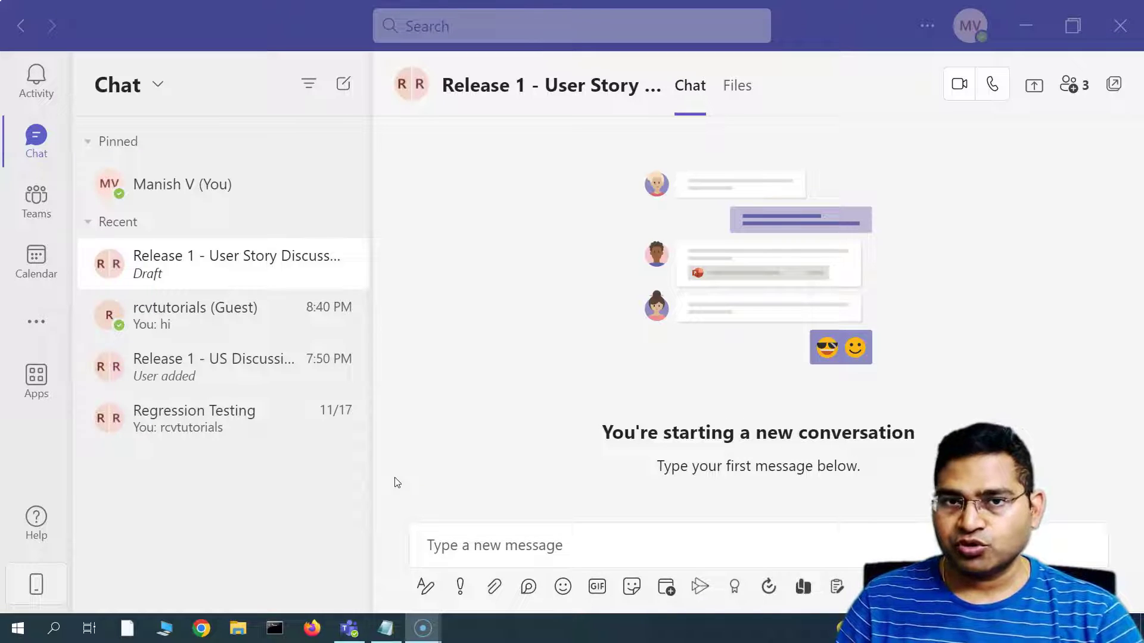
# Open the Teams calendar, switch it to Week view, then to Day view for December 3
pyautogui.click(33, 272)
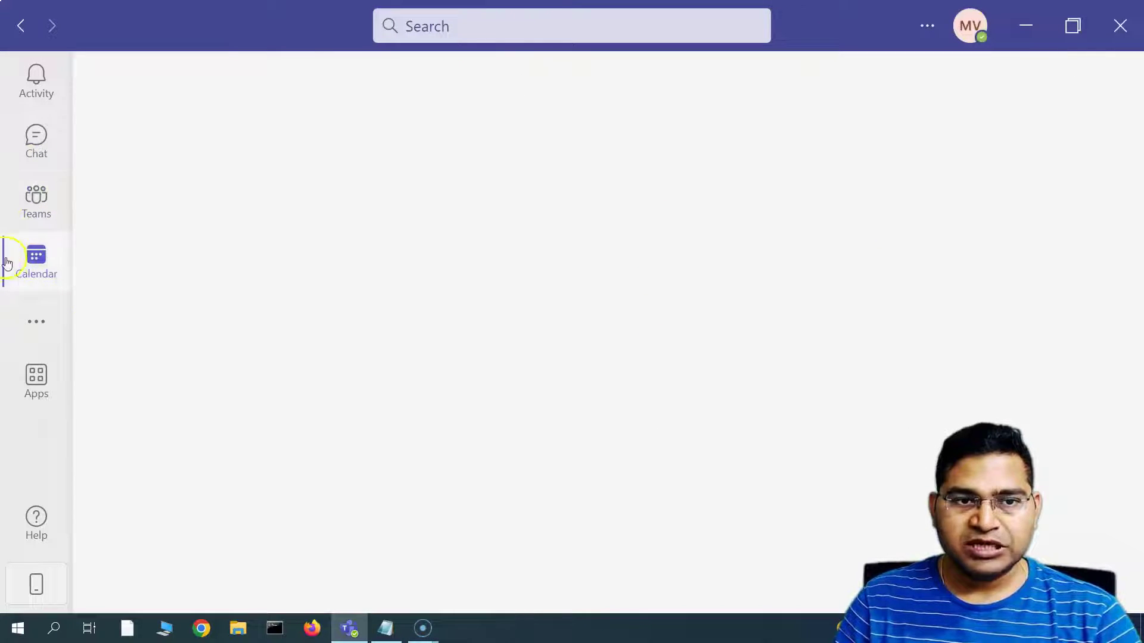
pyautogui.click(30, 272)
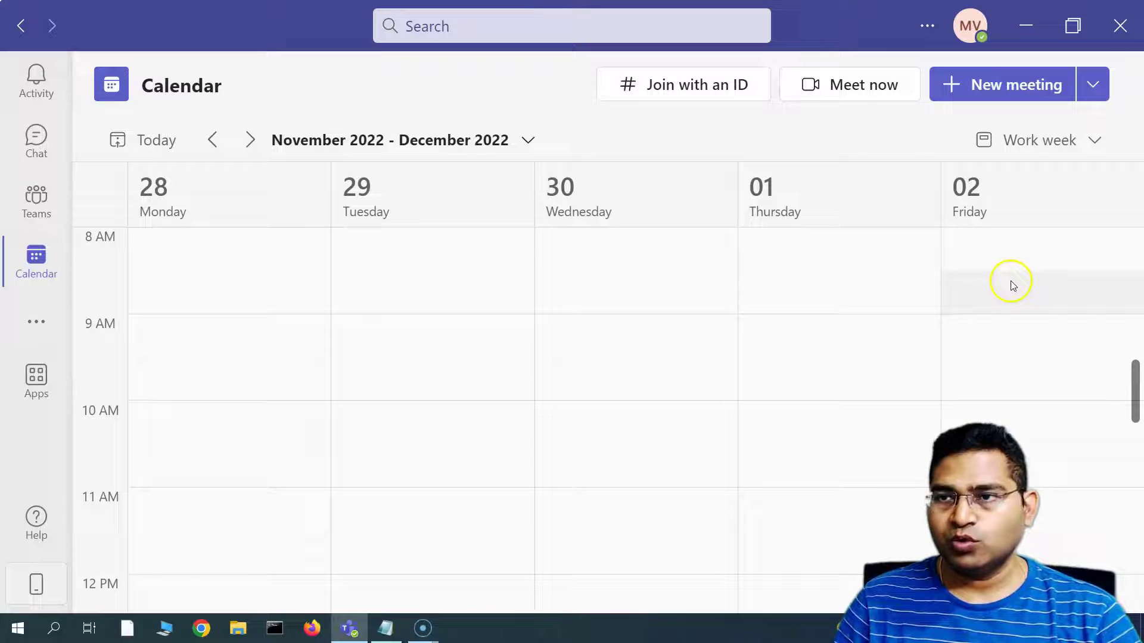
pyautogui.click(1097, 143)
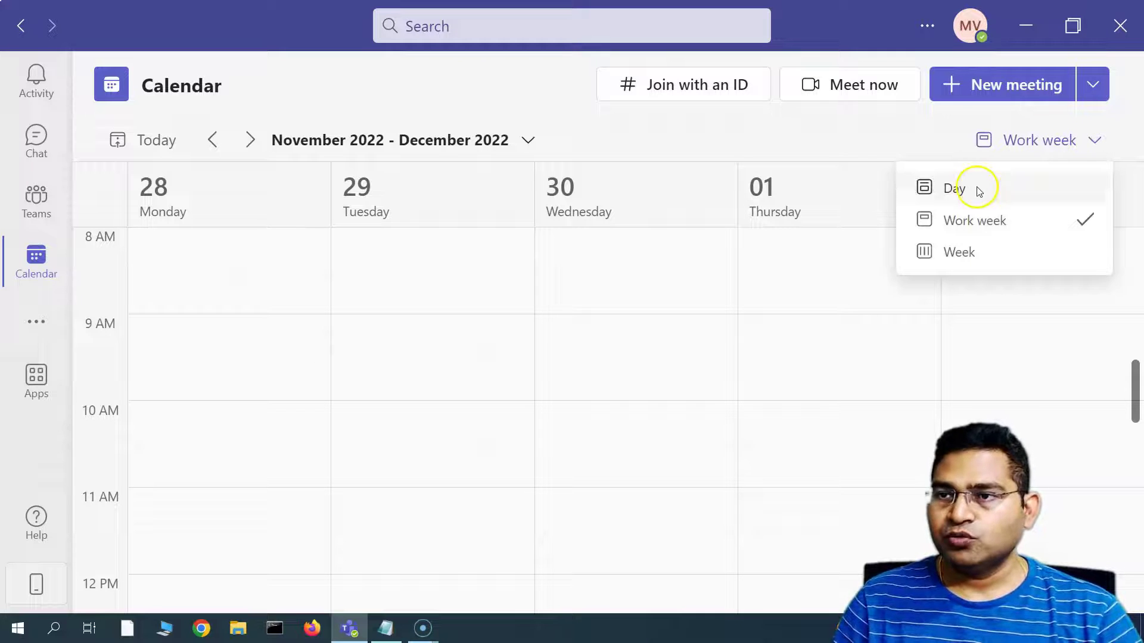
pyautogui.click(974, 255)
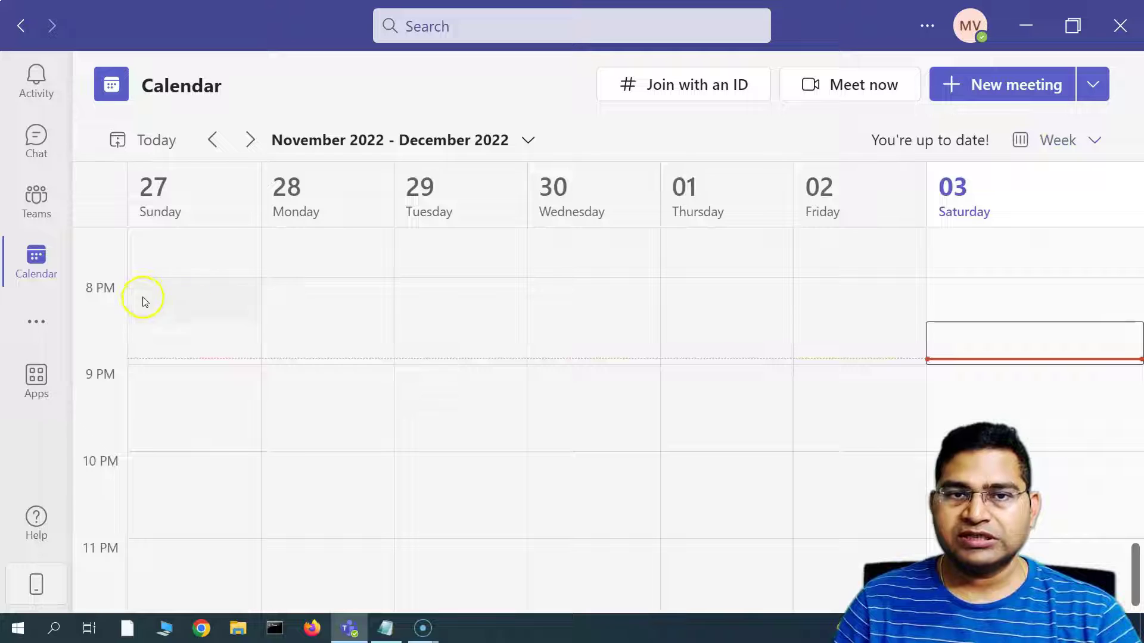
pyautogui.click(1095, 143)
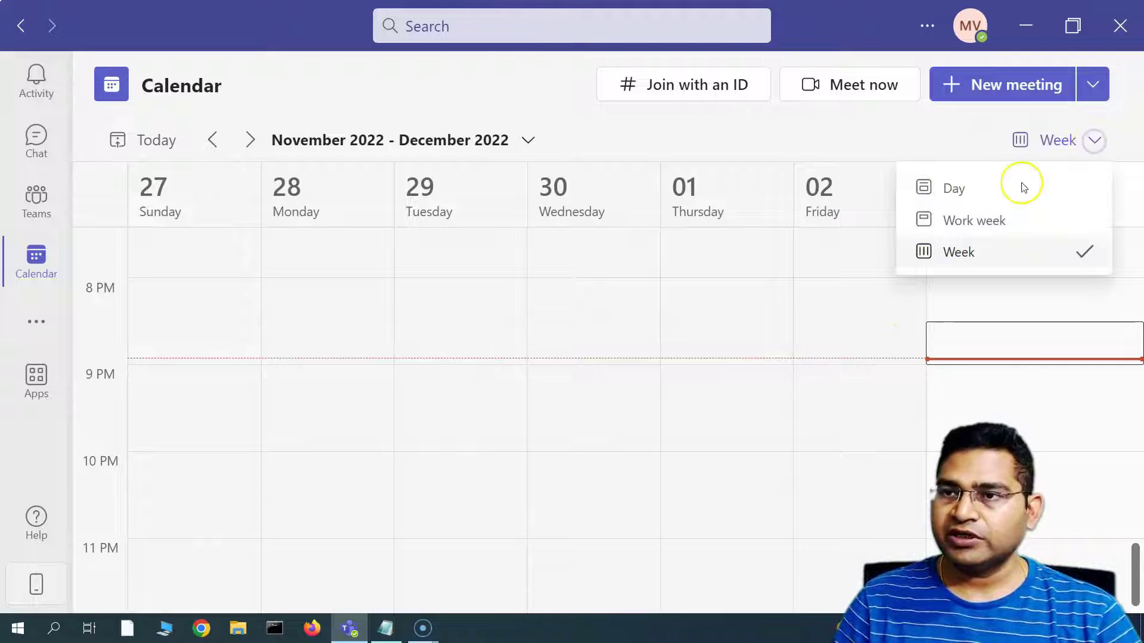
pyautogui.click(1002, 190)
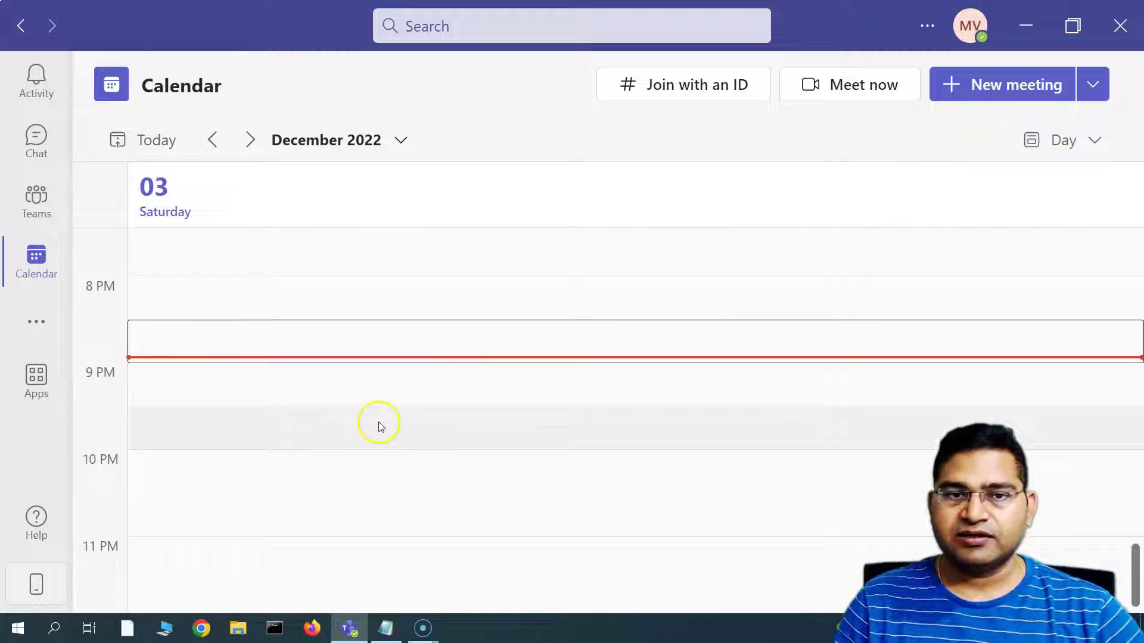
# Scroll through the December 3 day, then switch to the Work week view of Nov 28 – Dec 2
pyautogui.scroll(1, 378, 421)
pyautogui.scroll(-1, 263, 434)
pyautogui.scroll(3, 263, 434)
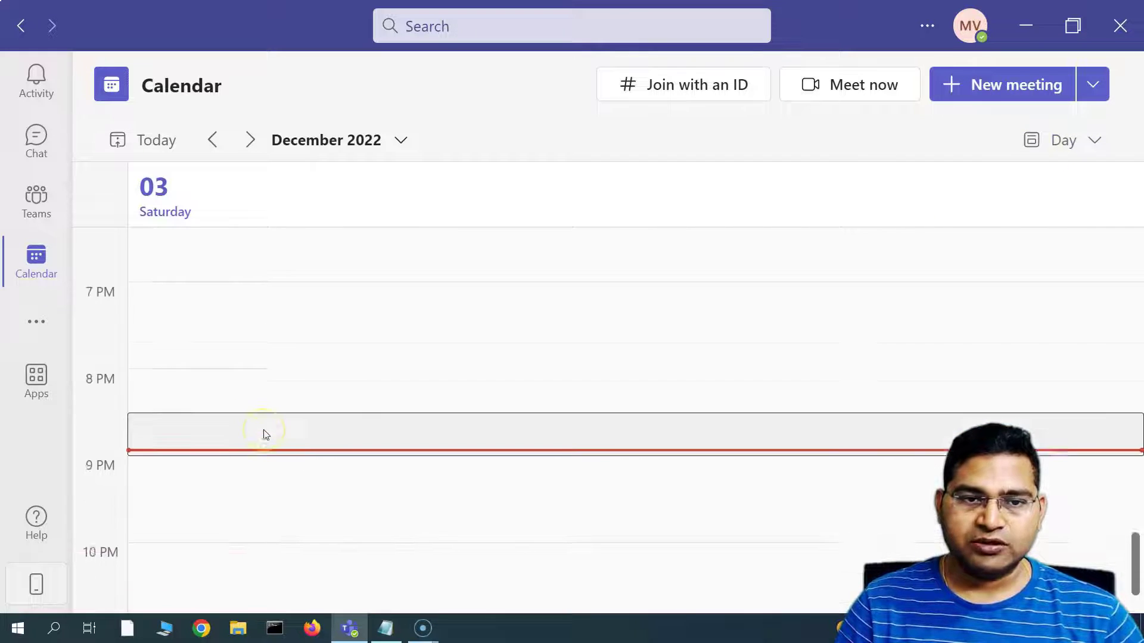
pyautogui.scroll(-4, 265, 434)
pyautogui.scroll(5, 237, 442)
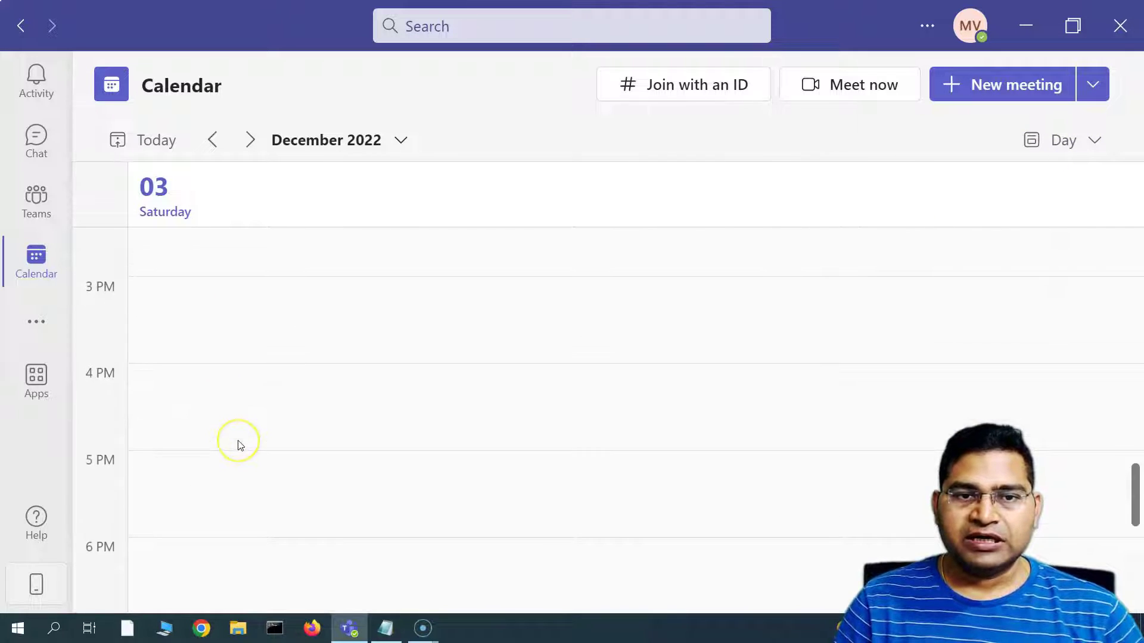
pyautogui.scroll(-3, 240, 445)
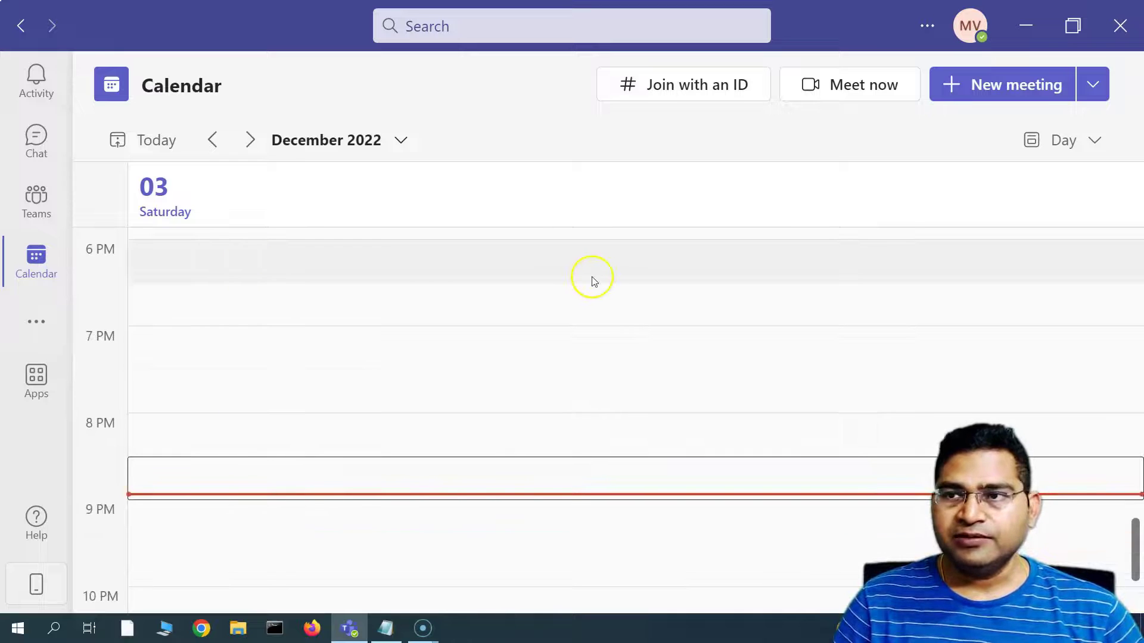
pyautogui.scroll(8, 244, 375)
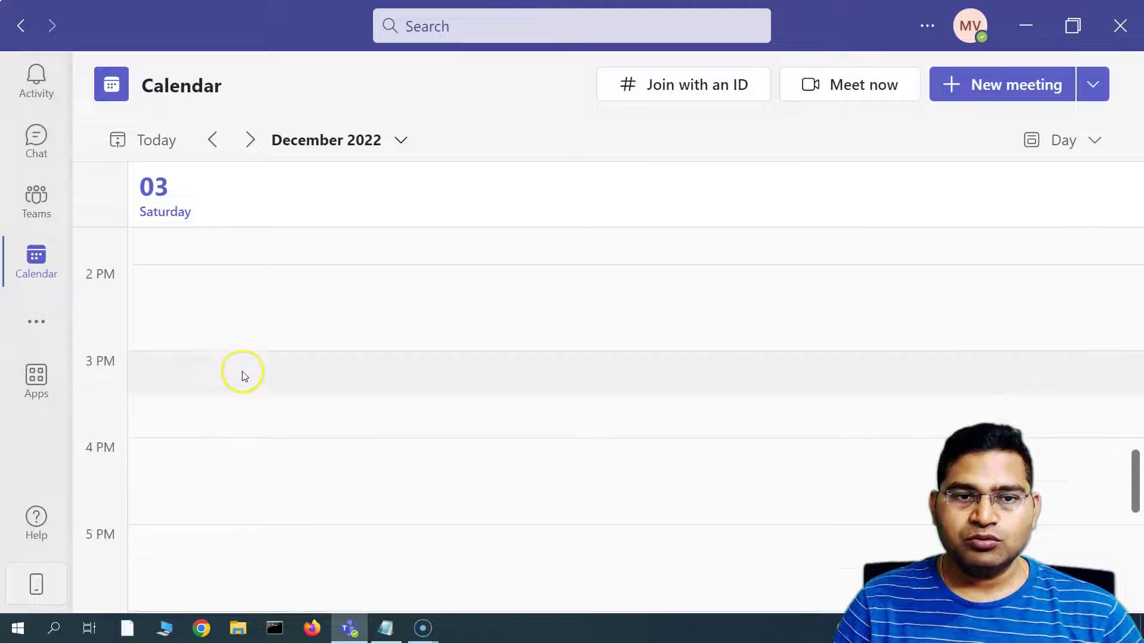
pyautogui.scroll(-4, 177, 355)
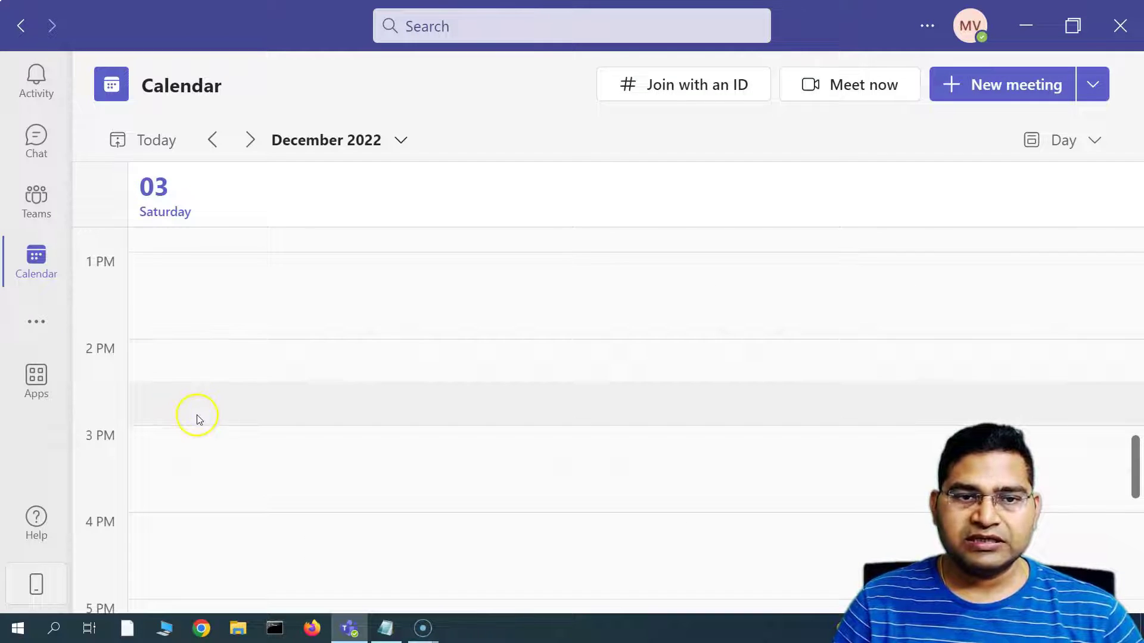
pyautogui.scroll(-2, 197, 417)
pyautogui.scroll(-3, 237, 417)
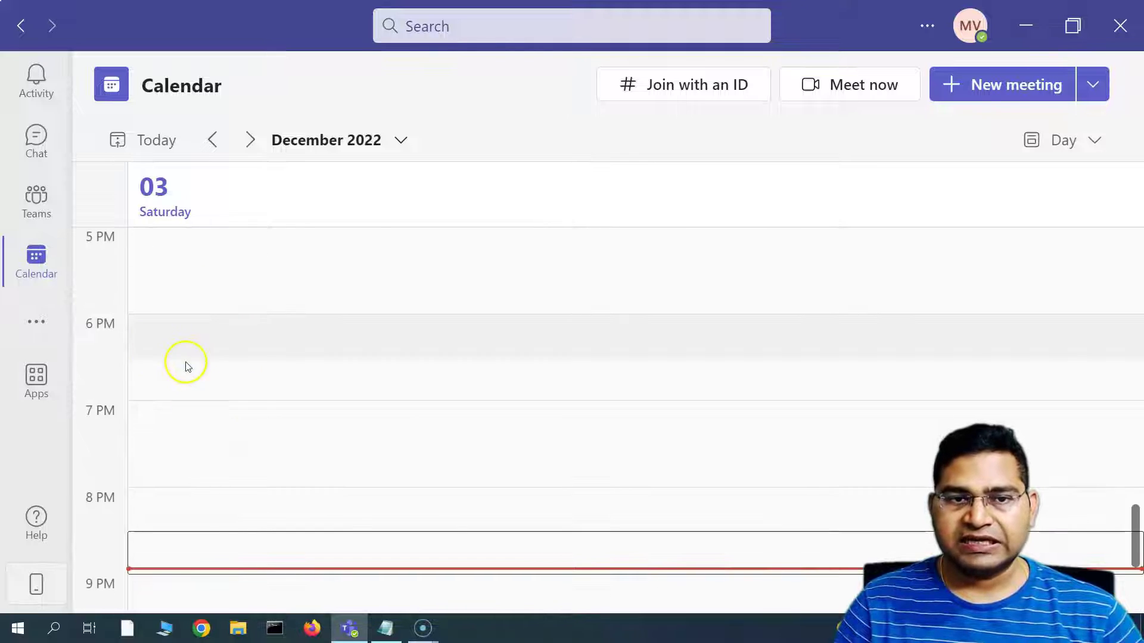
pyautogui.scroll(-3, 235, 417)
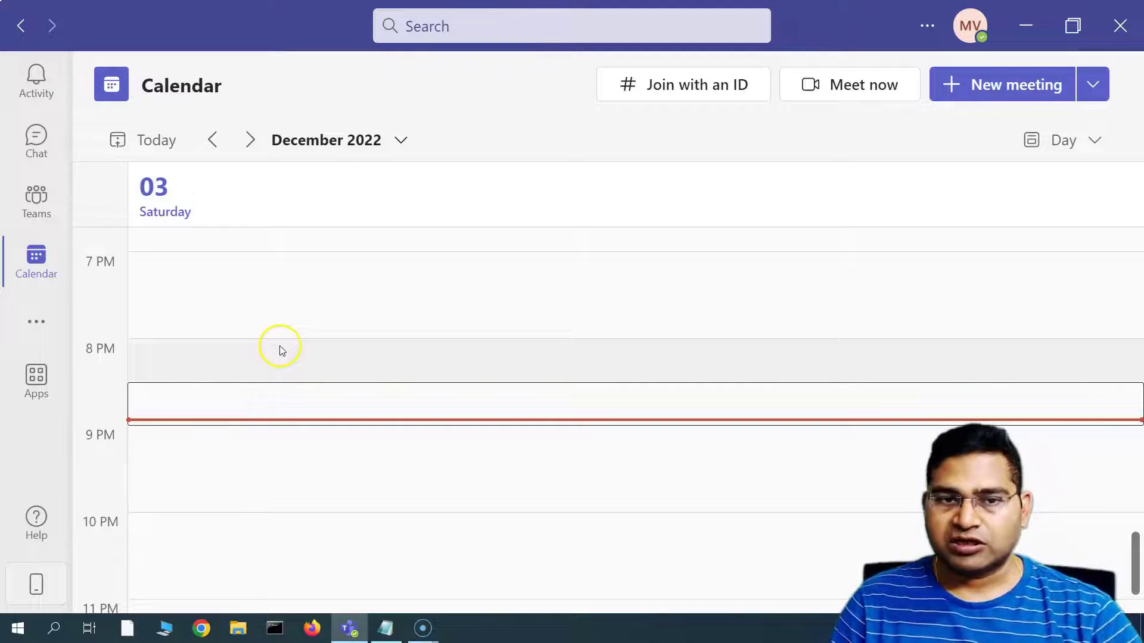
pyautogui.scroll(4, 280, 412)
pyautogui.scroll(-3, 283, 417)
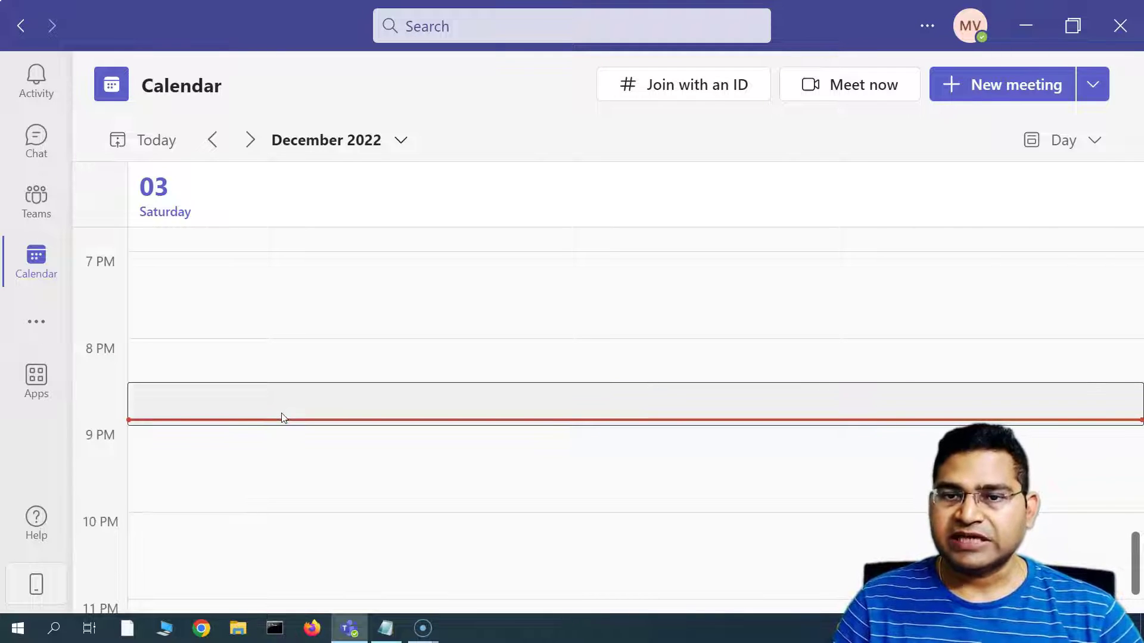
pyautogui.scroll(-1, 191, 370)
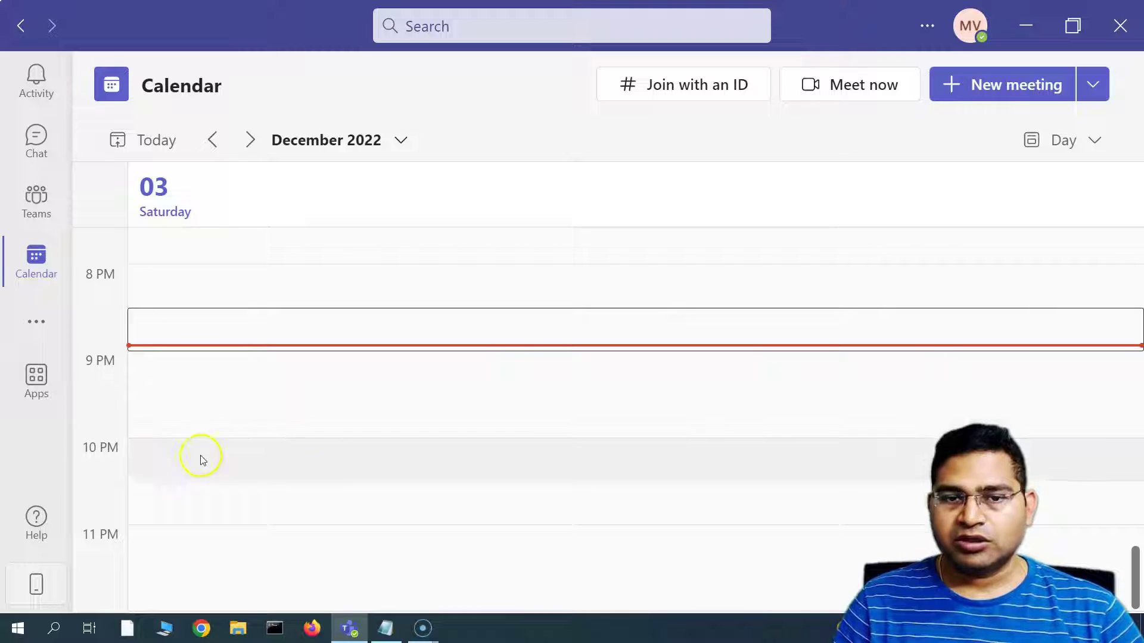
pyautogui.click(1097, 143)
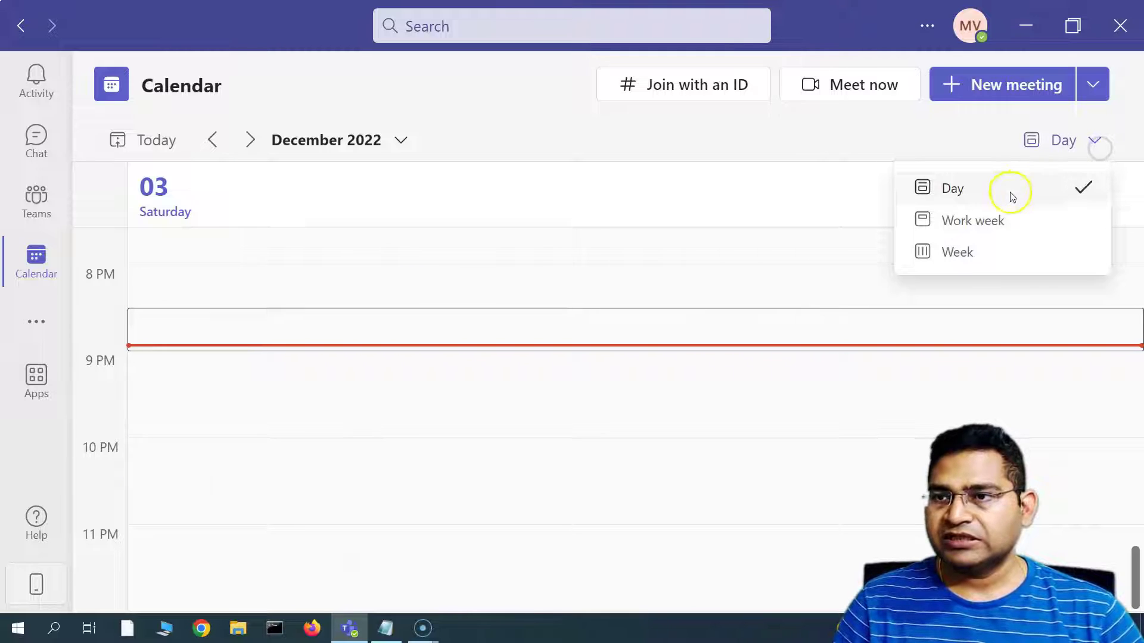
pyautogui.click(979, 222)
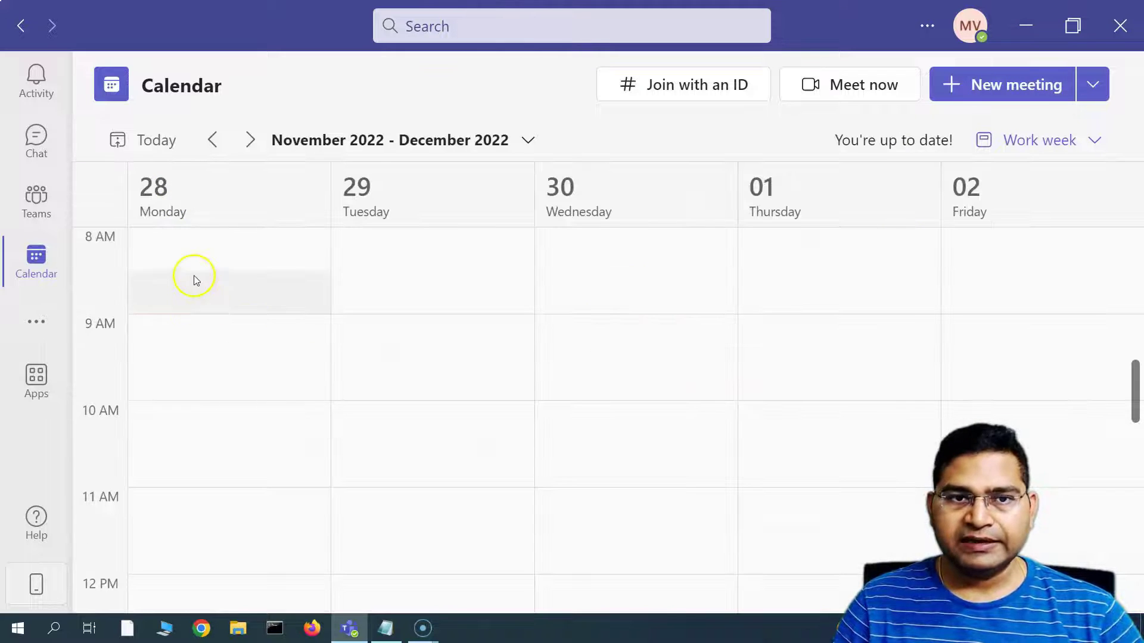
pyautogui.scroll(-2, 199, 399)
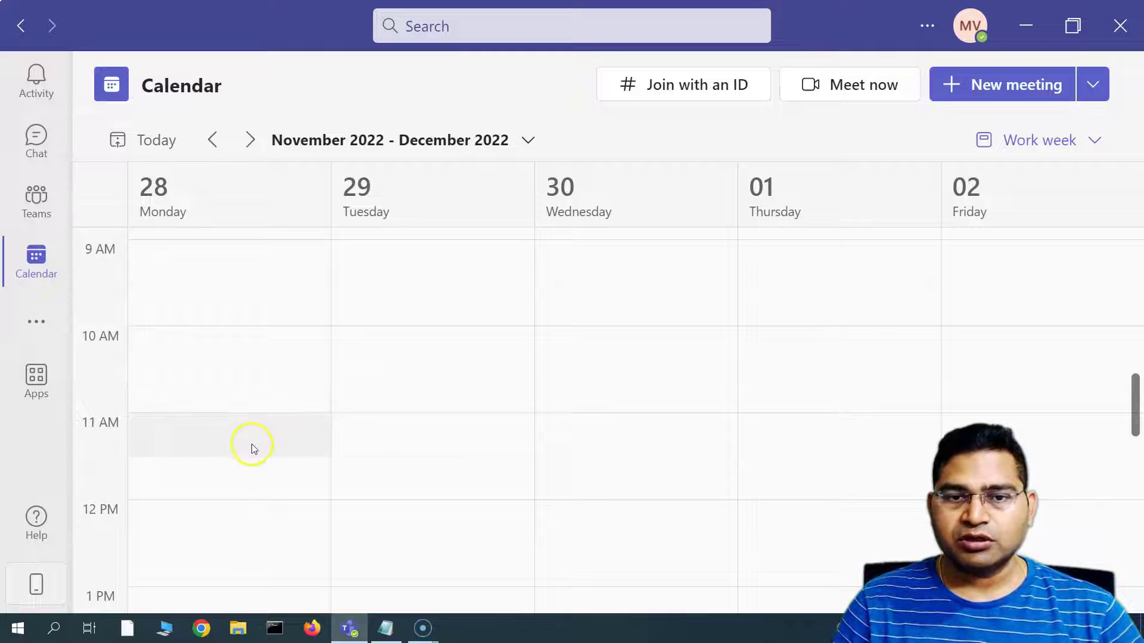
# Start a new meeting on Monday 11/28 at 10:00 AM and tag it Green category
pyautogui.click(219, 352)
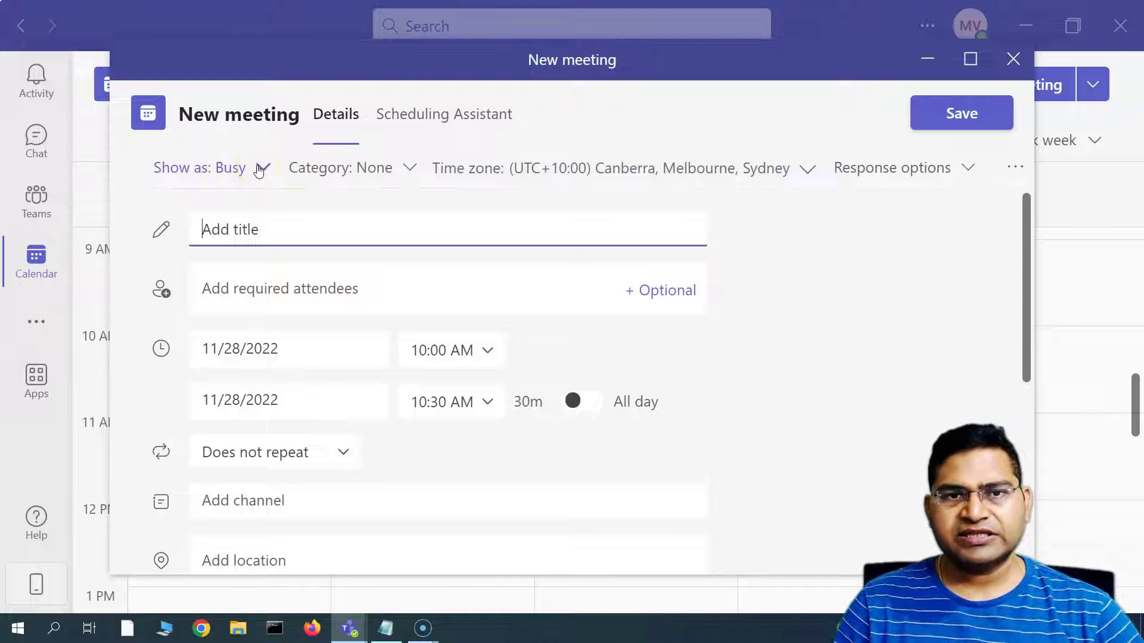
pyautogui.click(413, 168)
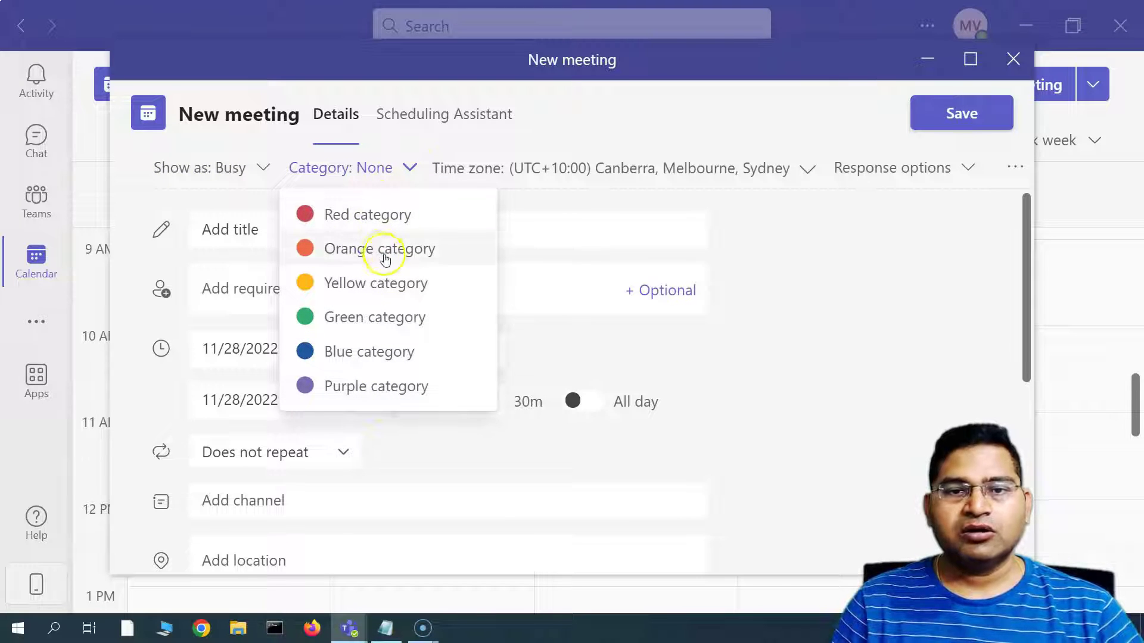
pyautogui.click(381, 320)
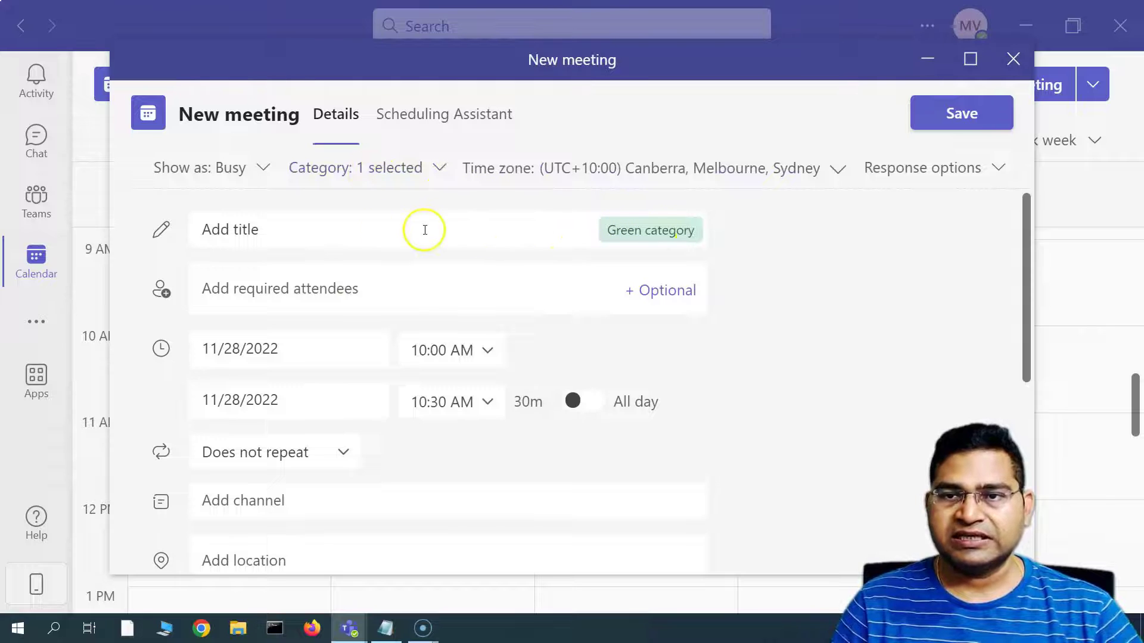
# Turn Request responses off and back on in the meeting's Response options
pyautogui.click(998, 169)
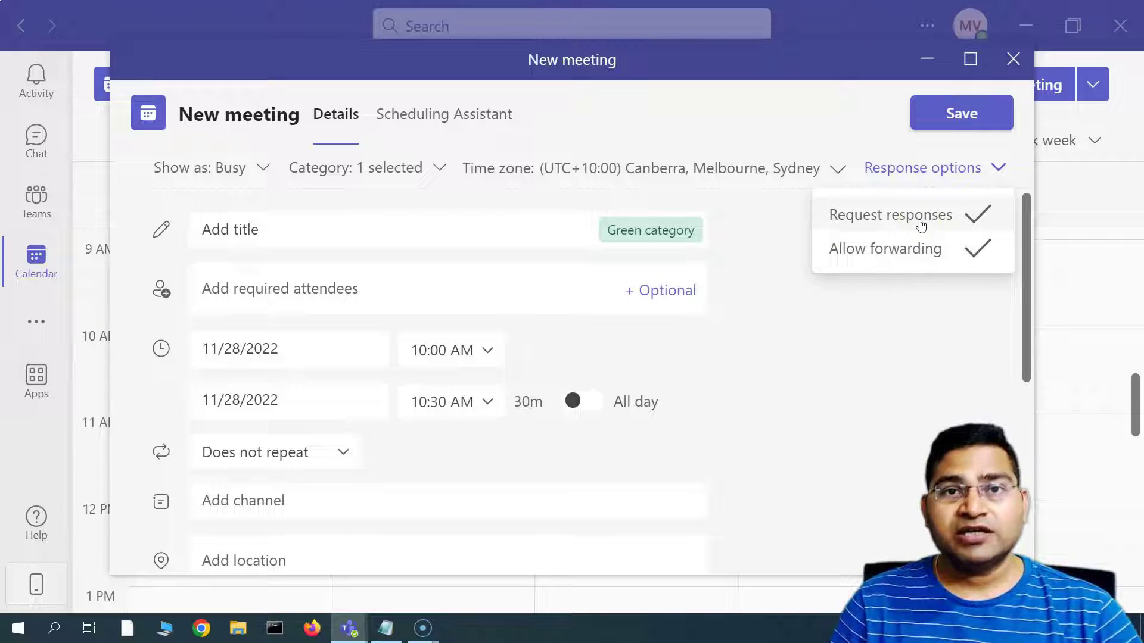
pyautogui.click(971, 214)
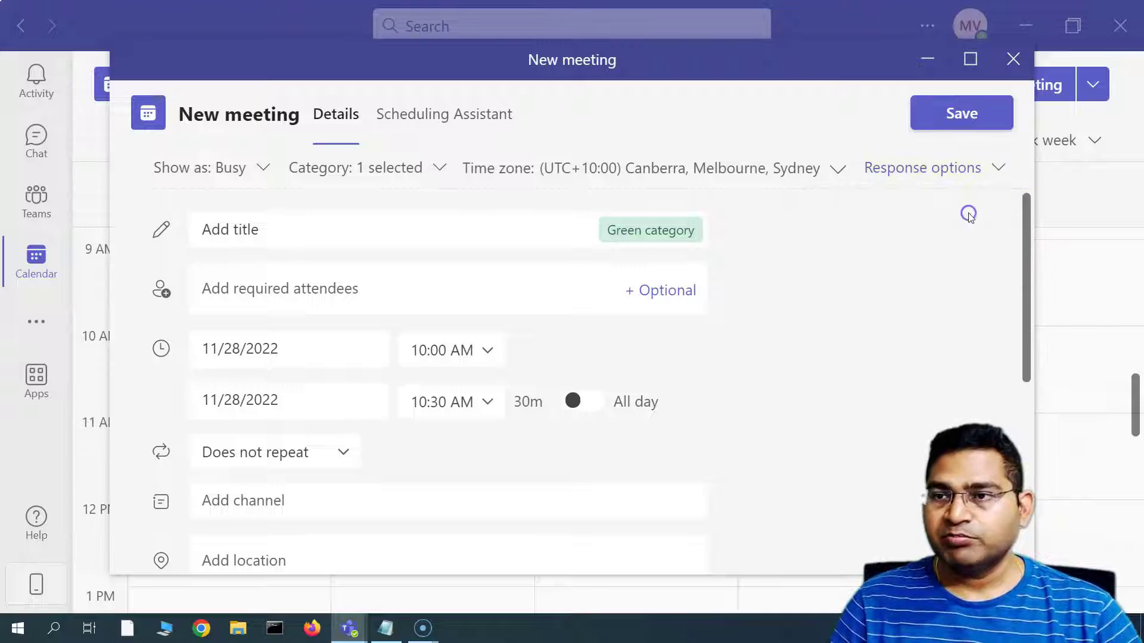
pyautogui.click(995, 174)
pyautogui.click(953, 219)
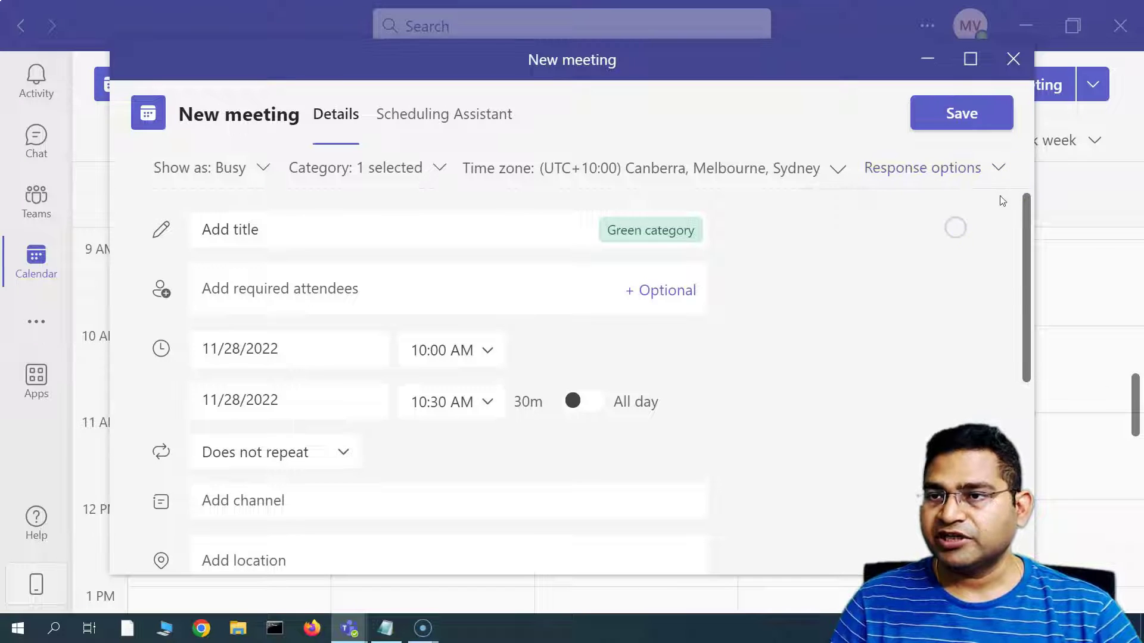
pyautogui.click(1001, 168)
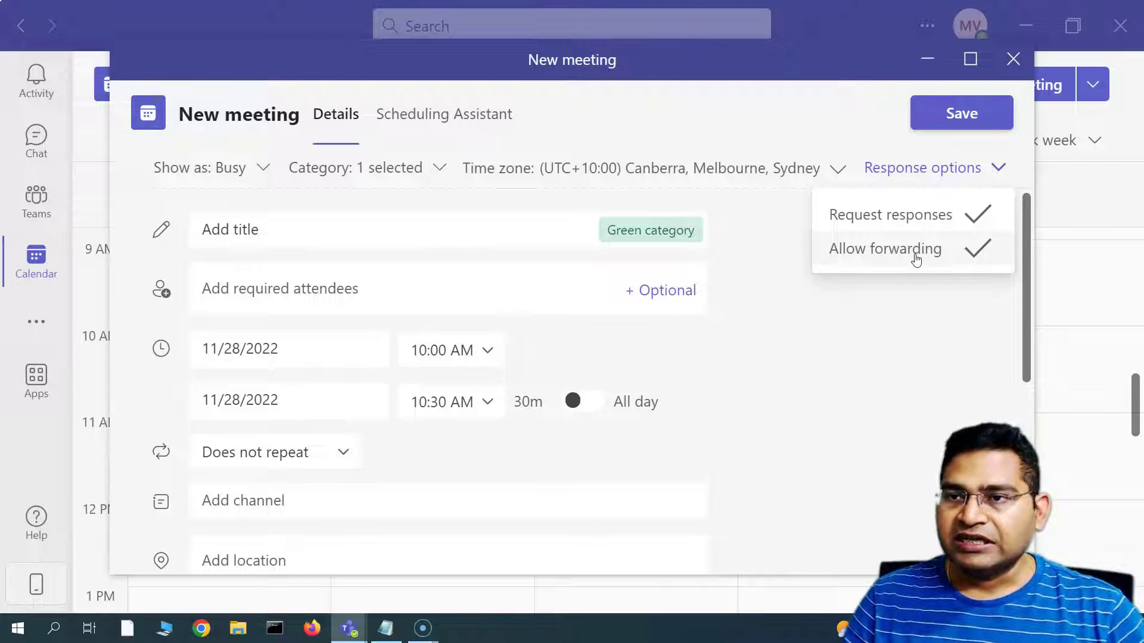
pyautogui.click(916, 258)
pyautogui.click(999, 169)
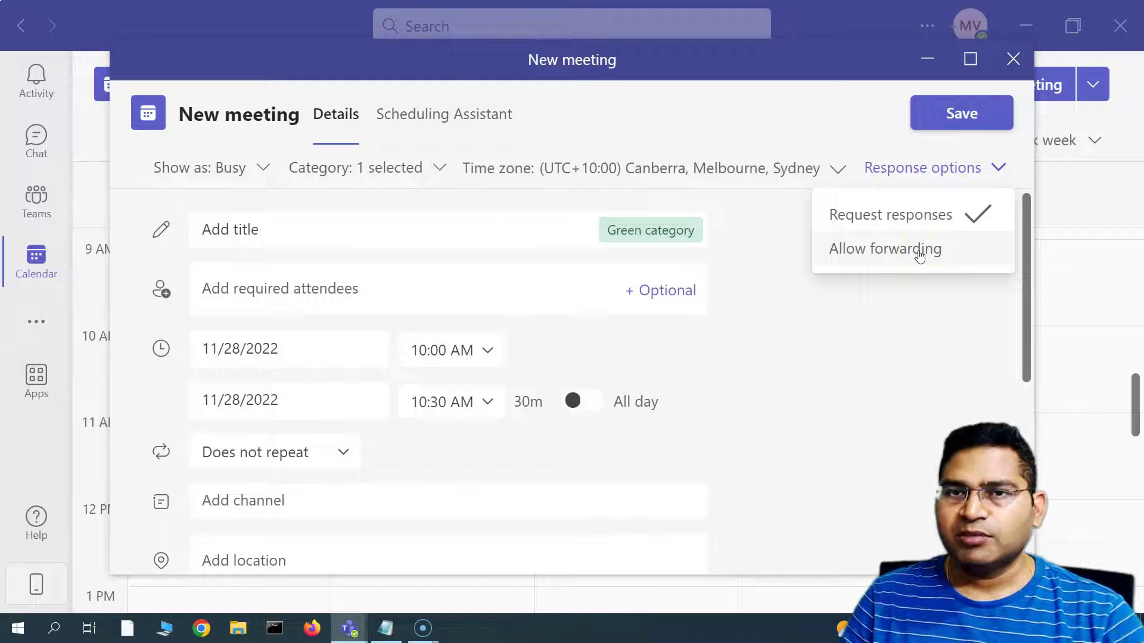
pyautogui.click(917, 250)
pyautogui.click(998, 169)
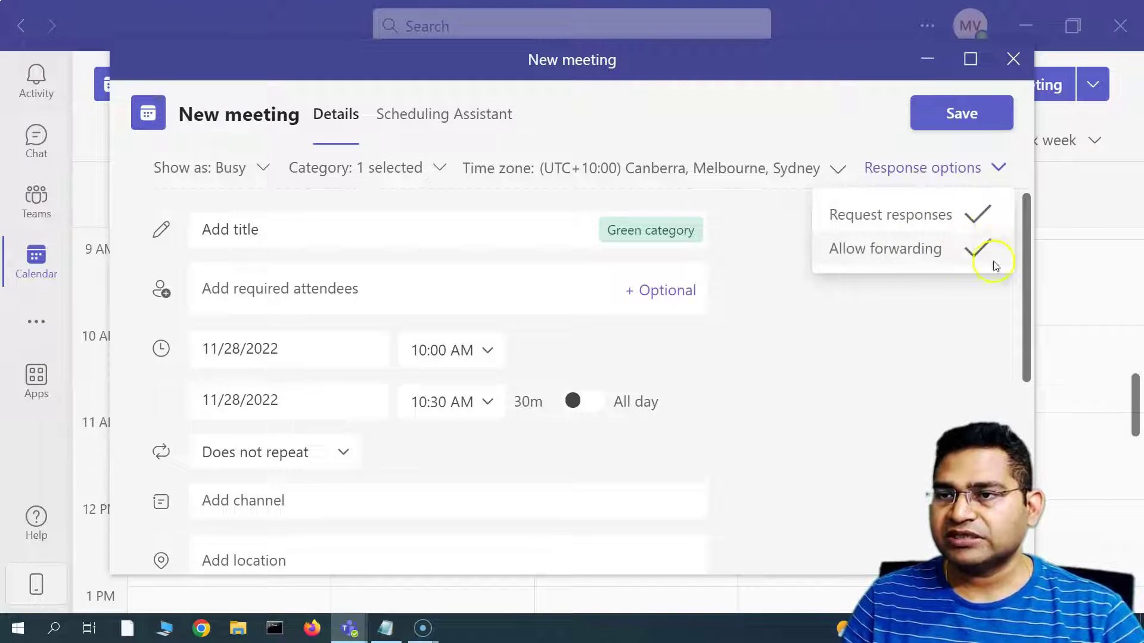
pyautogui.click(960, 343)
# Enter 'Release 1 - Discussion' as the meeting title
pyautogui.click(280, 238)
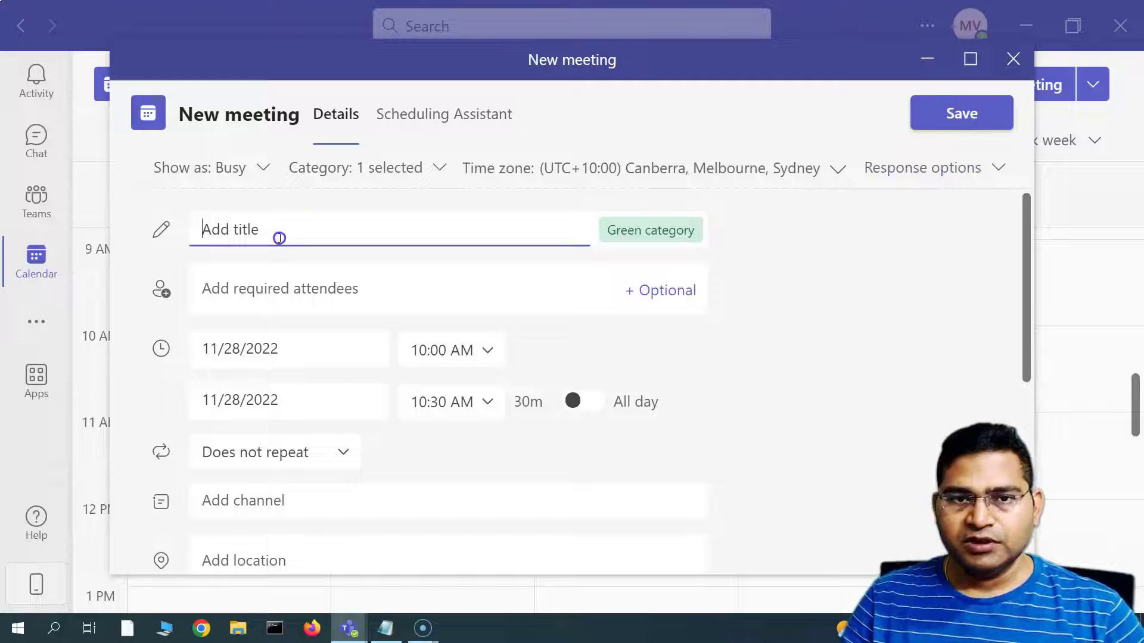
pyautogui.write('R')
pyautogui.press('BackSpace')
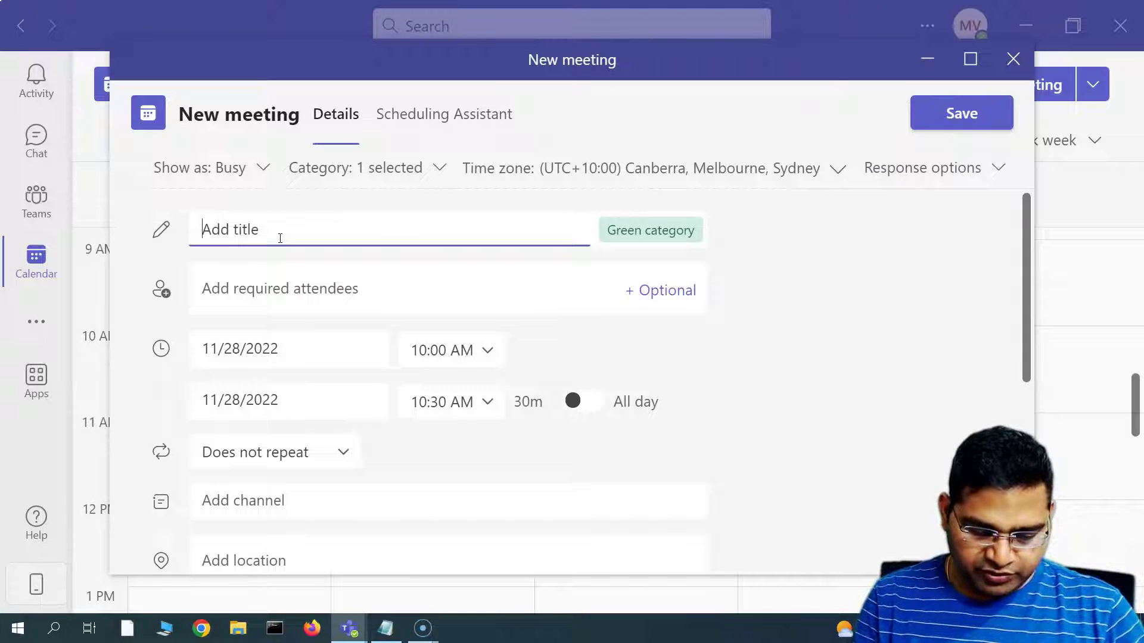
pyautogui.write('Release')
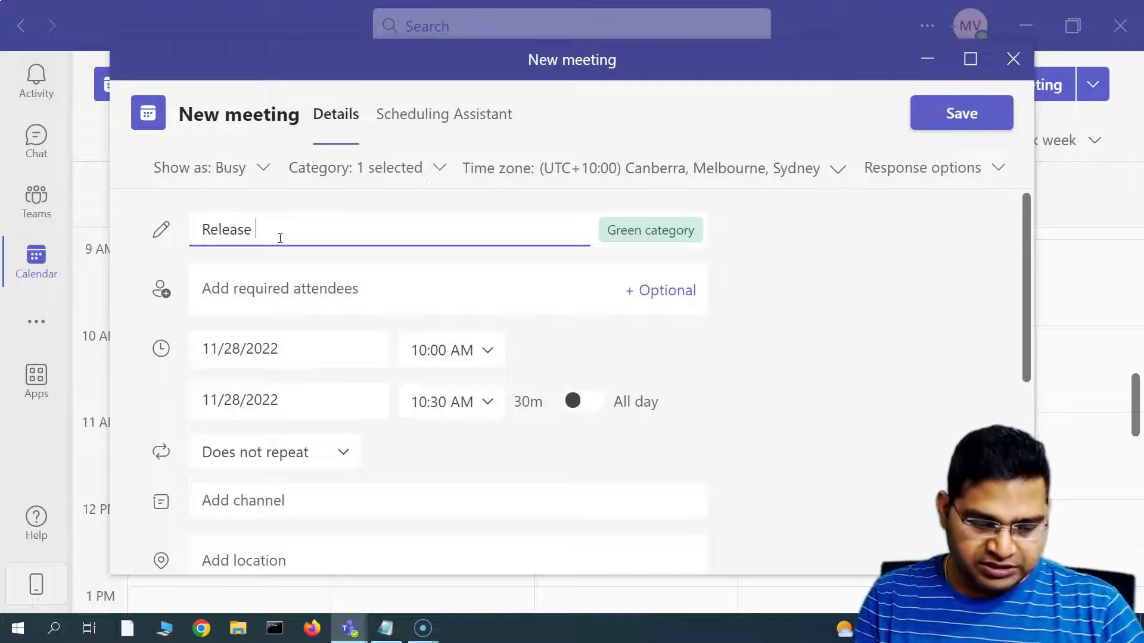
pyautogui.write(' 1 - Discussion')
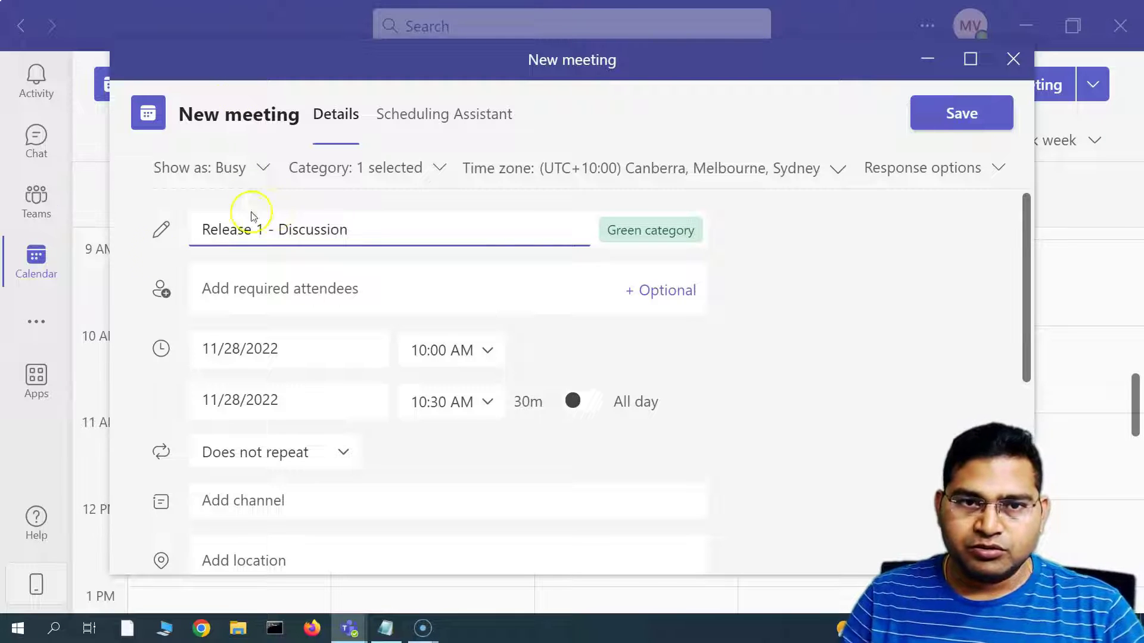
pyautogui.click(238, 295)
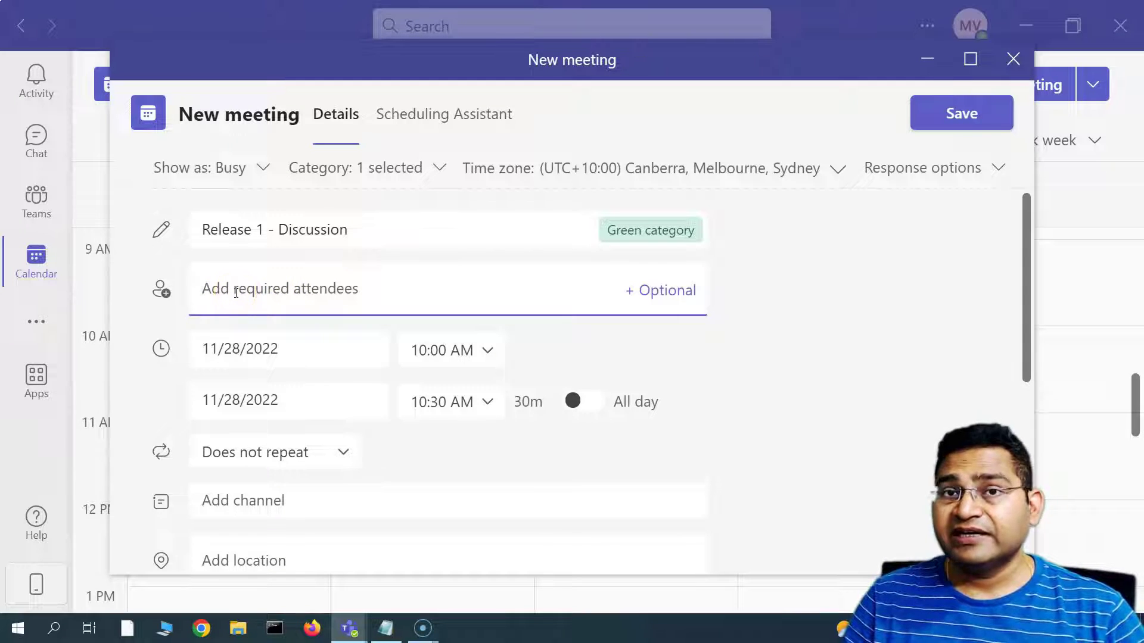
# Search for the guest contact and add them as a required attendee
pyautogui.write('rcv')
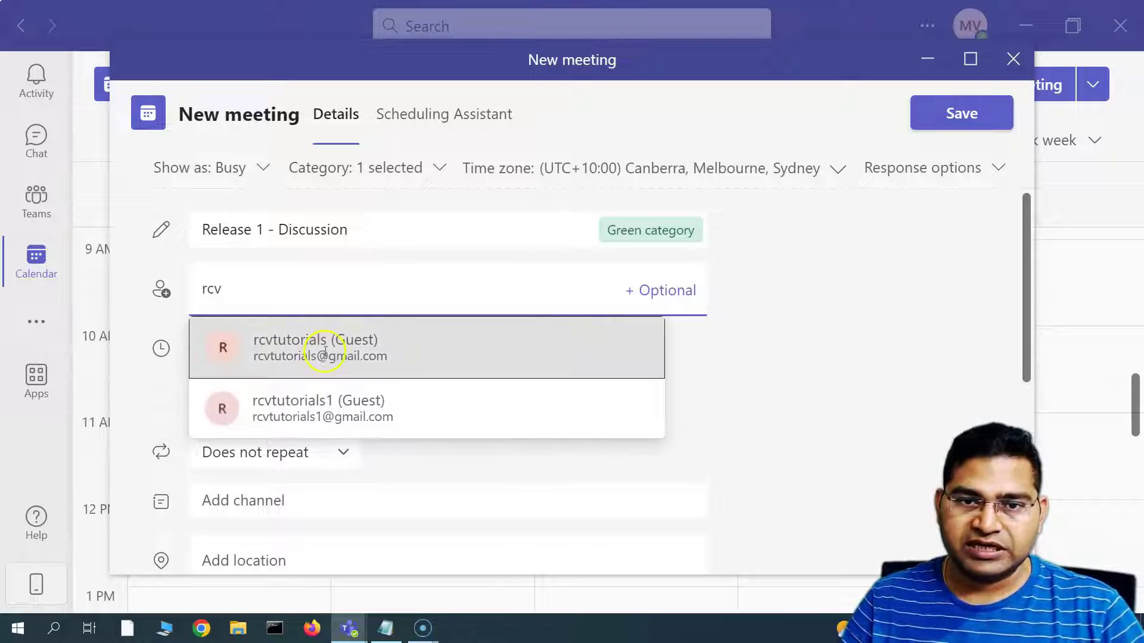
pyautogui.click(326, 353)
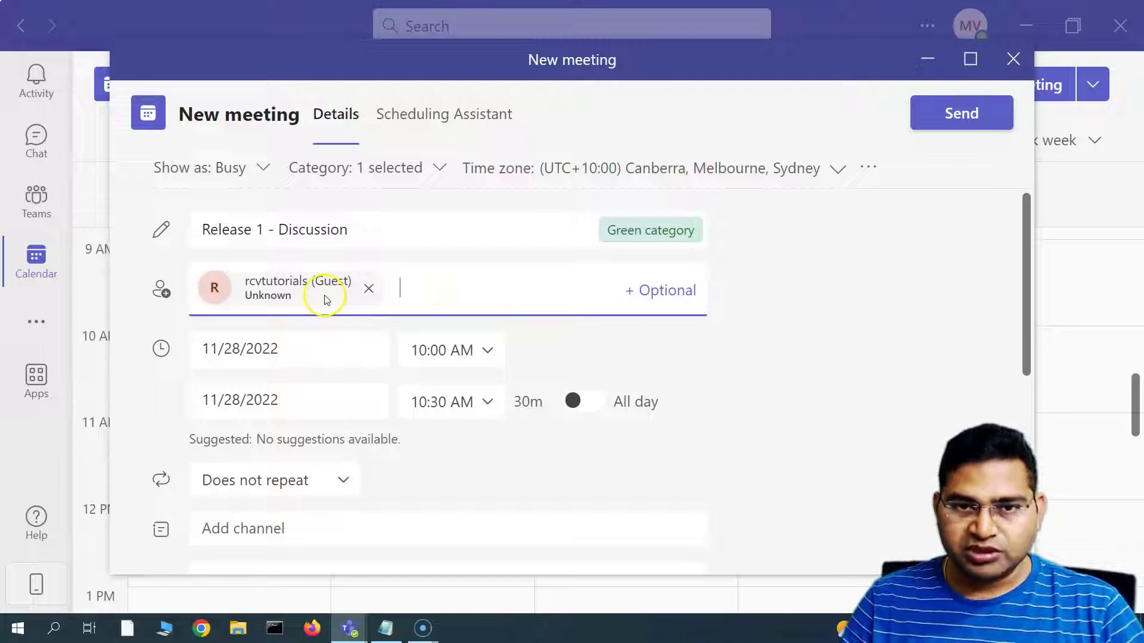
pyautogui.moveTo(316, 291)
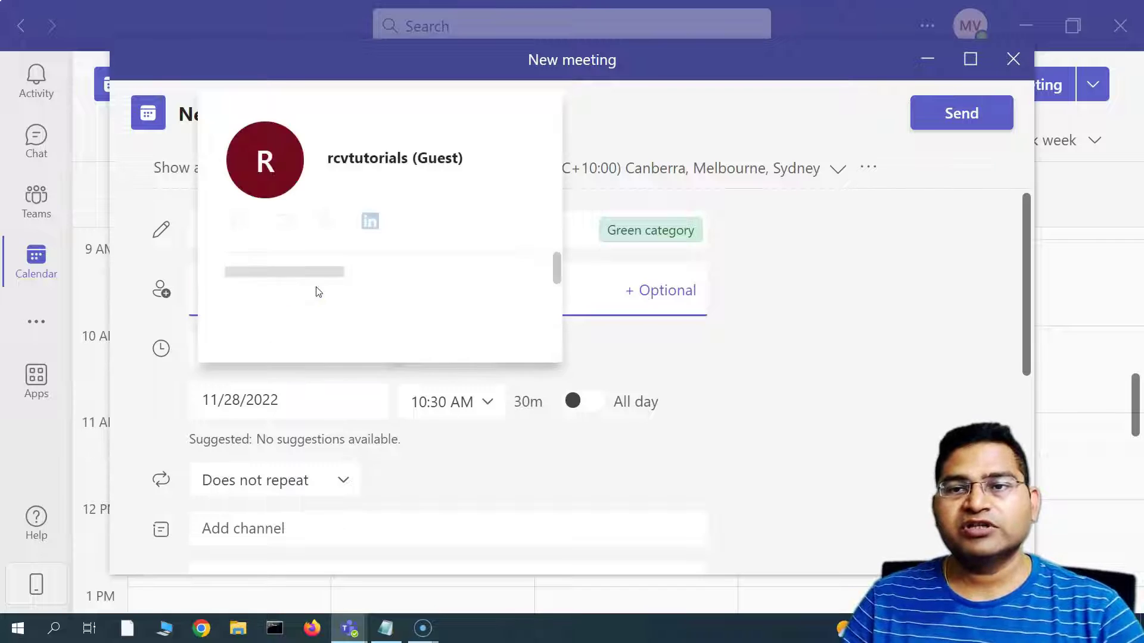
pyautogui.click(756, 302)
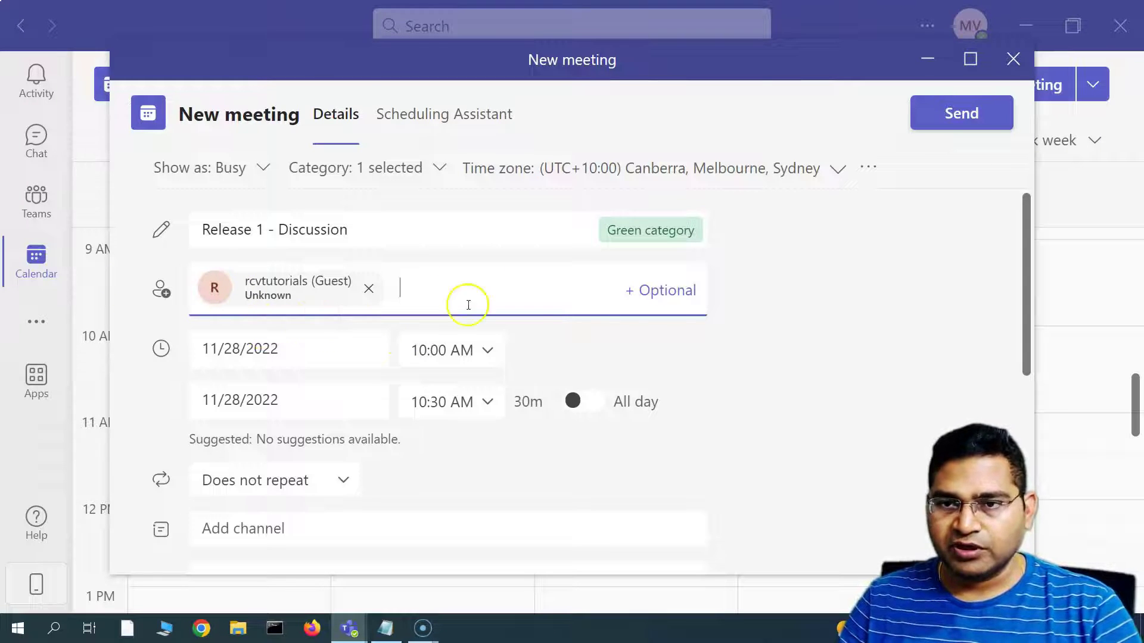
# Add an Optional attendees field and put the second guest contact in it
pyautogui.click(675, 298)
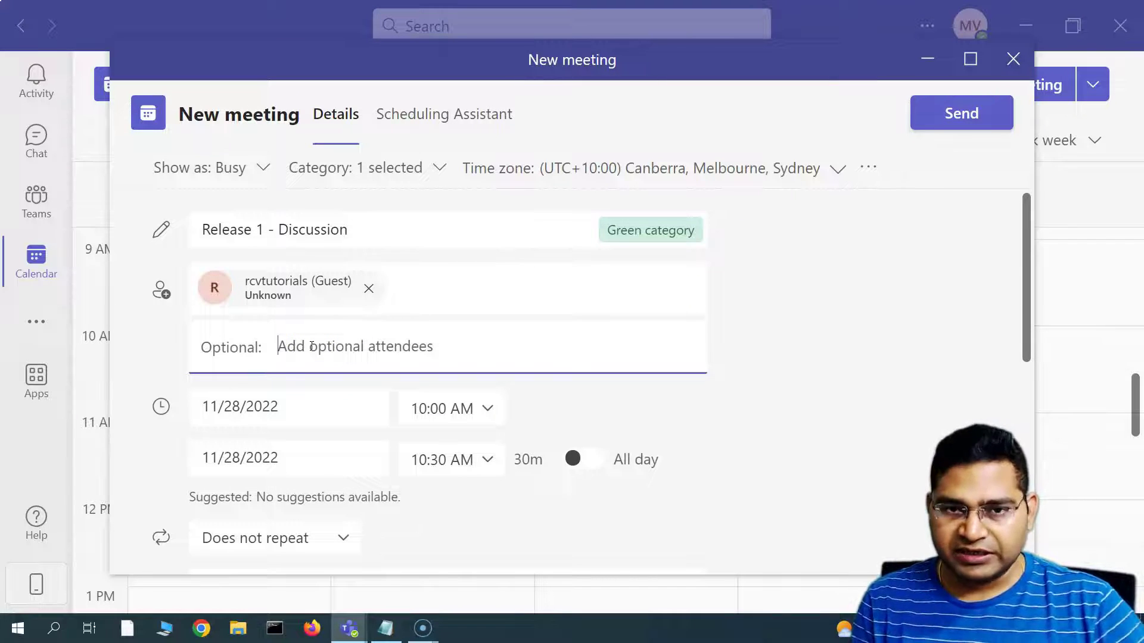
pyautogui.write('r')
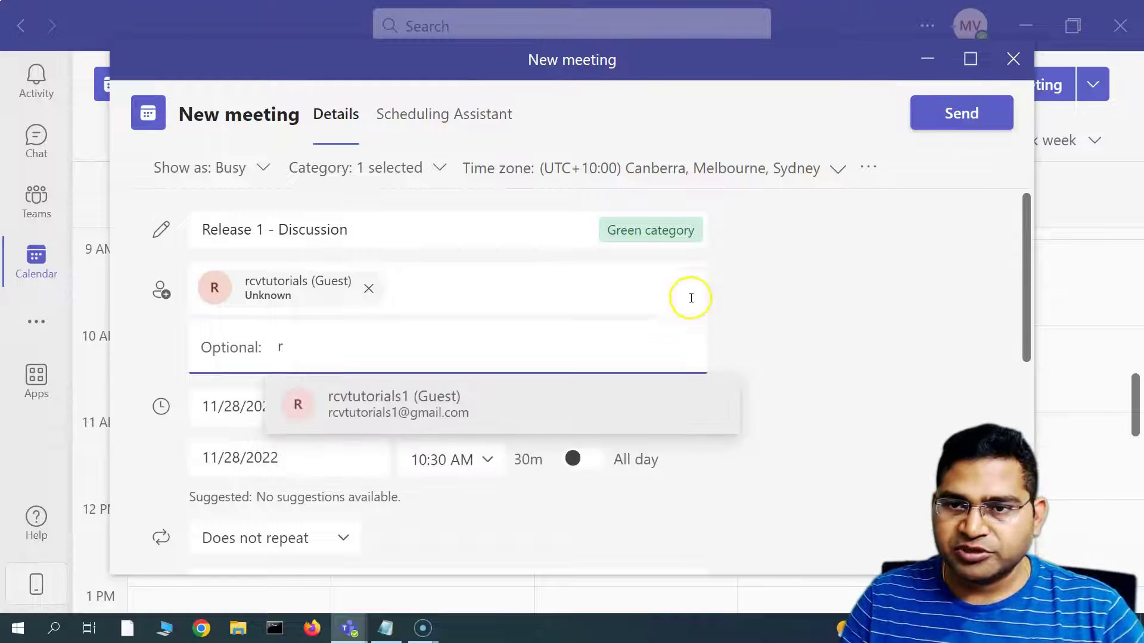
pyautogui.click(331, 412)
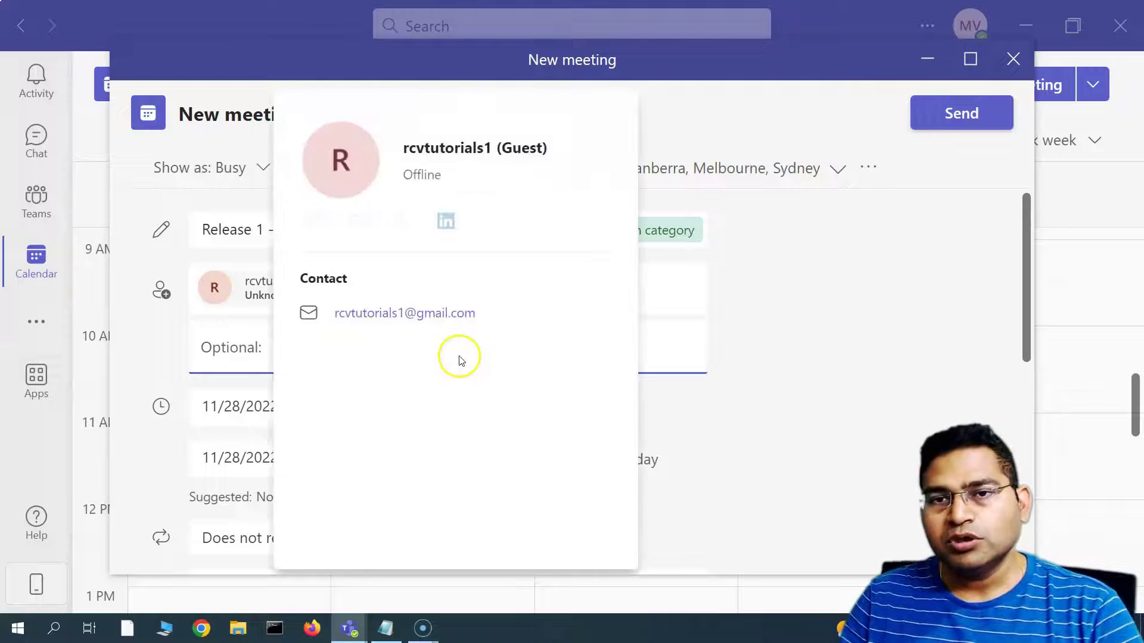
pyautogui.click(785, 322)
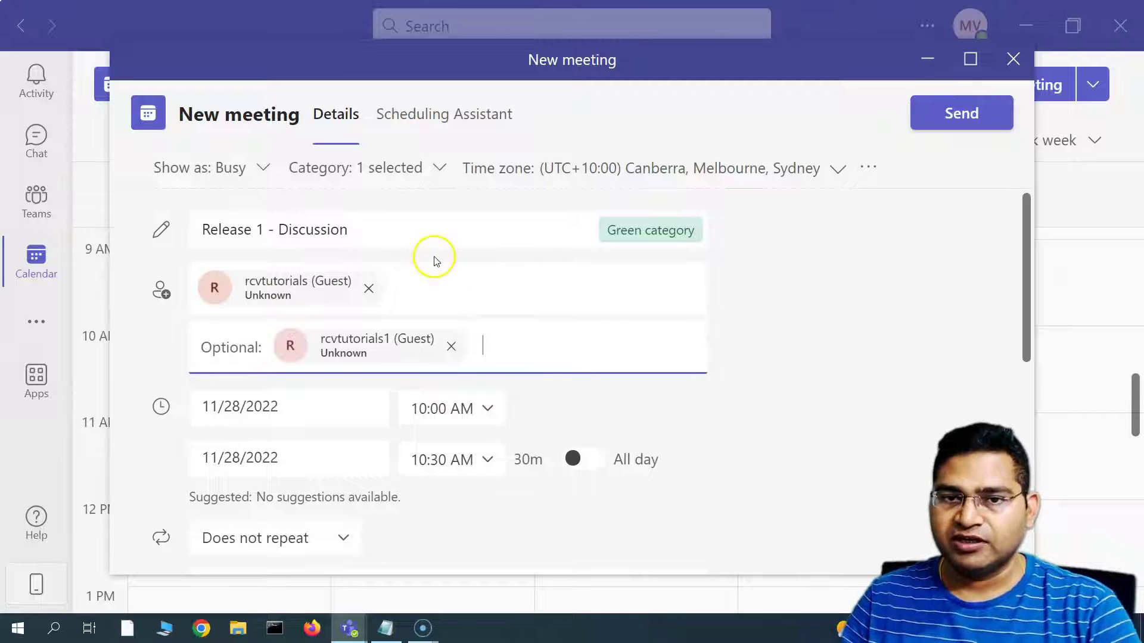
# Change the meeting end time from 10:30 to 11:00 AM for a one-hour meeting
pyautogui.scroll(-3, 851, 353)
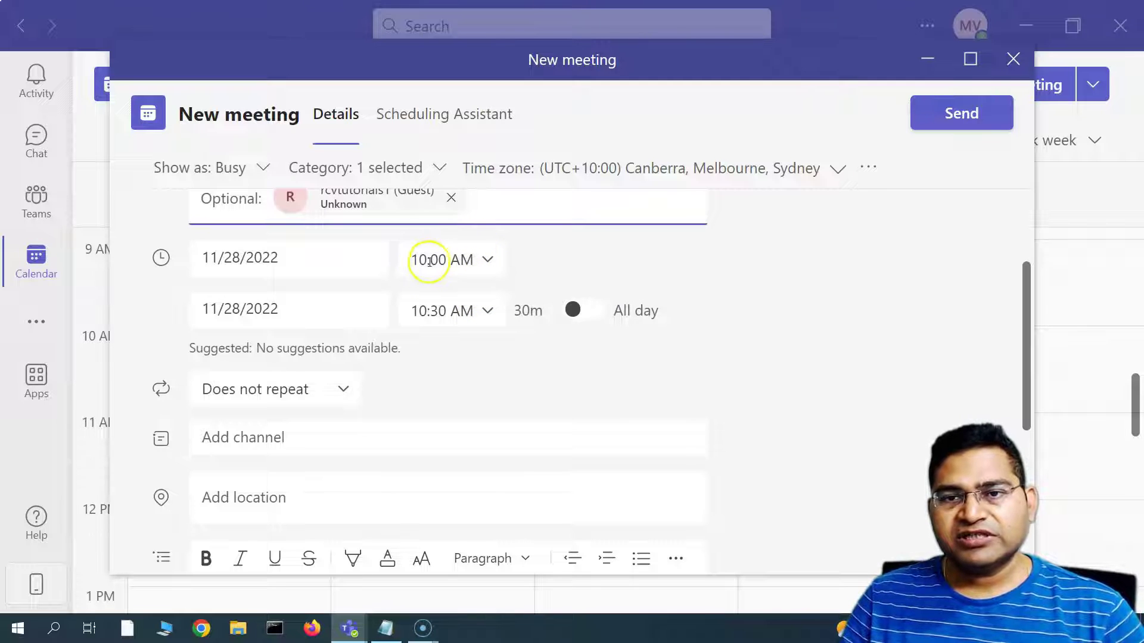
pyautogui.click(489, 313)
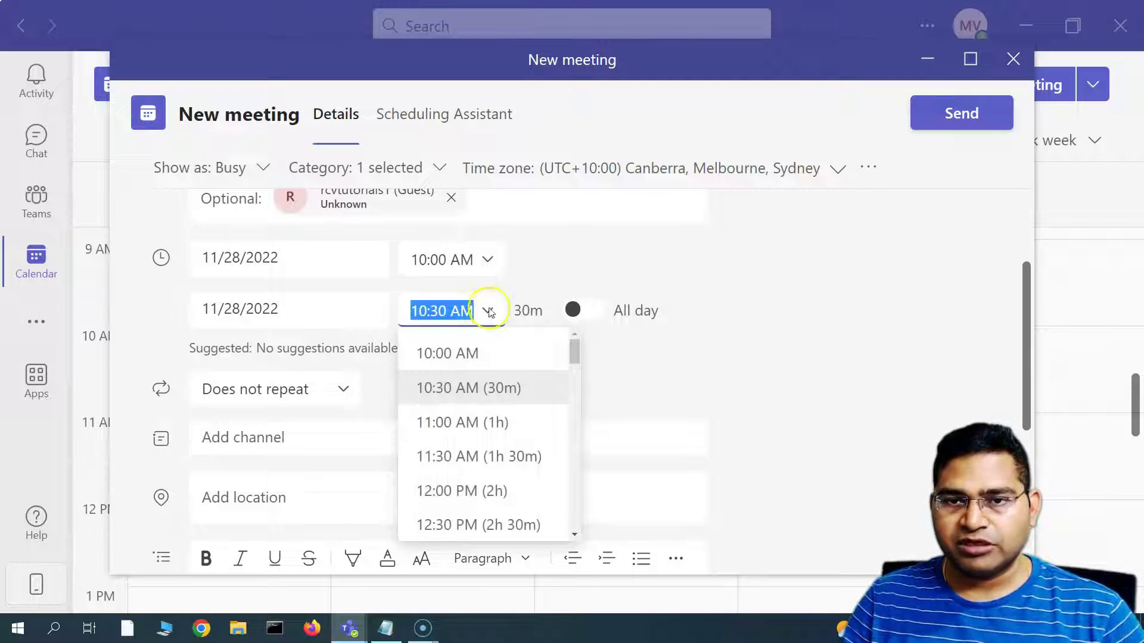
pyautogui.click(480, 424)
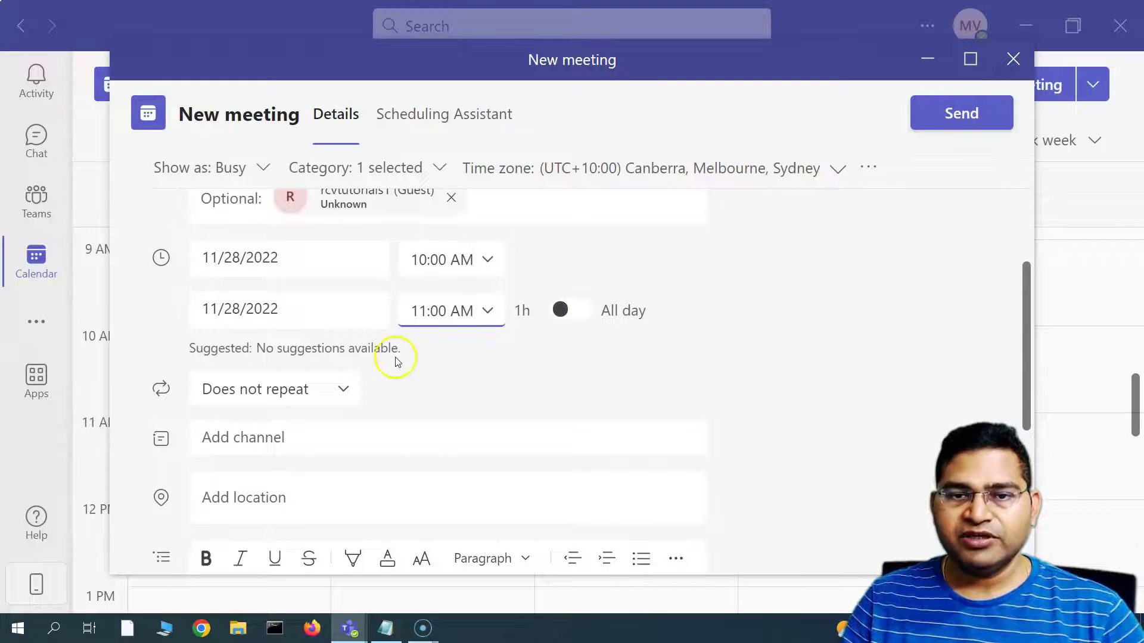
pyautogui.scroll(-1, 487, 360)
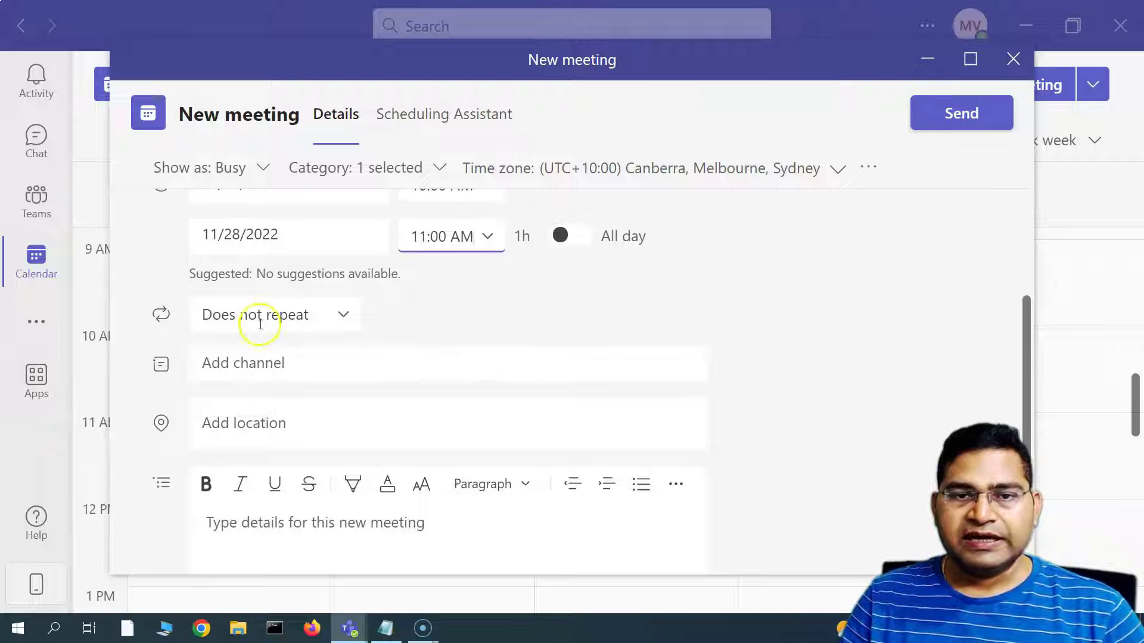
# Set the meeting to repeat every weekday (Mon–Fri), ending 12/31/2022
pyautogui.click(345, 316)
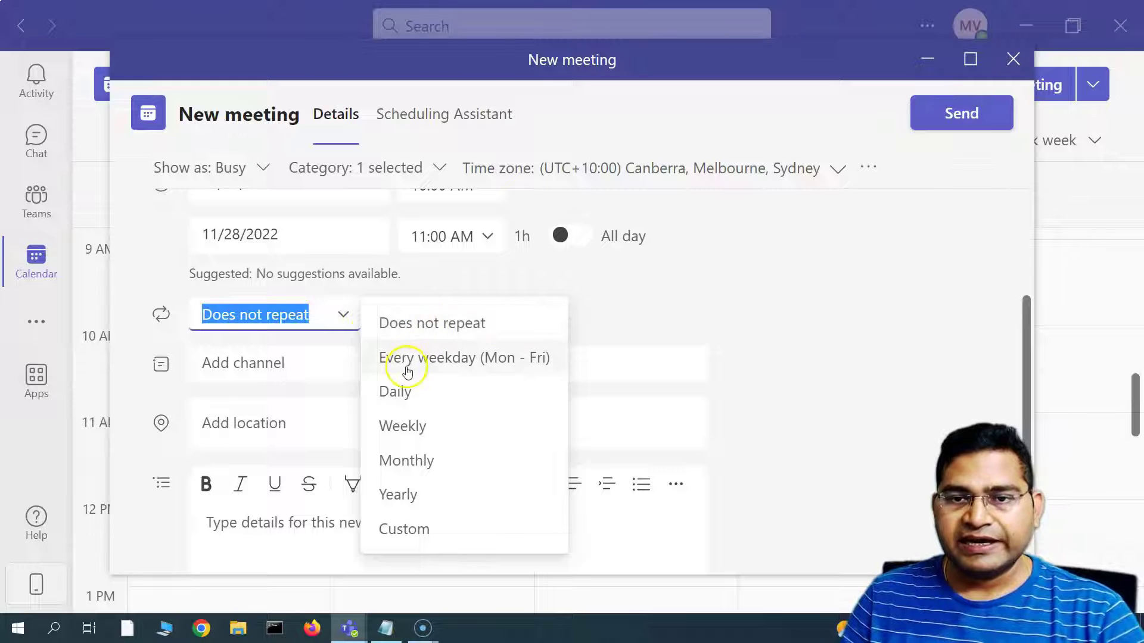
pyautogui.click(514, 364)
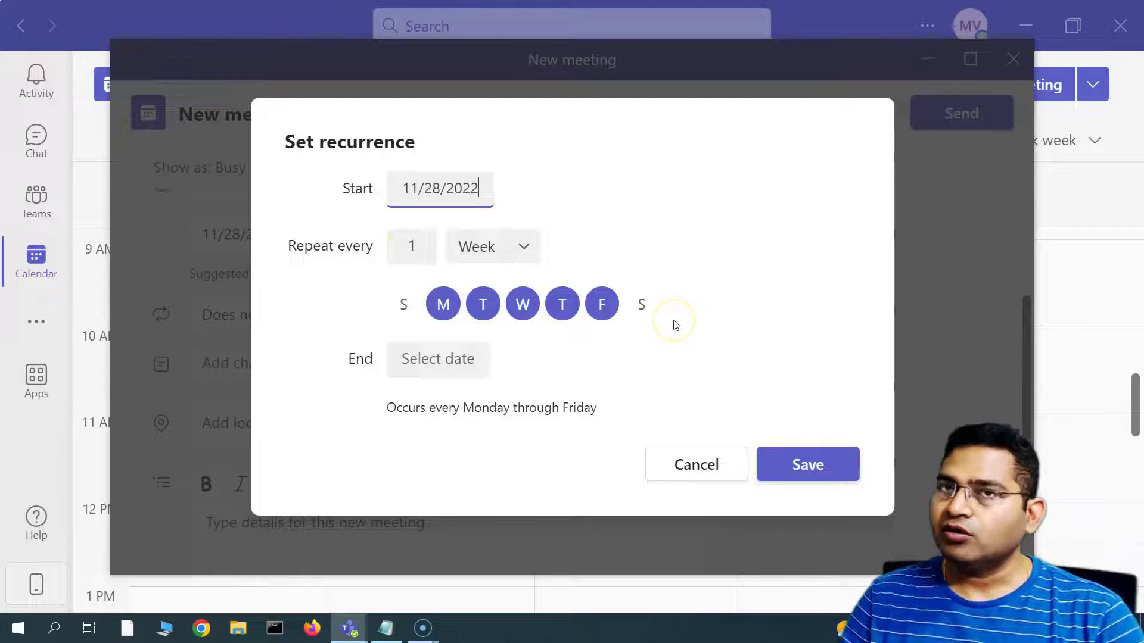
pyautogui.click(438, 360)
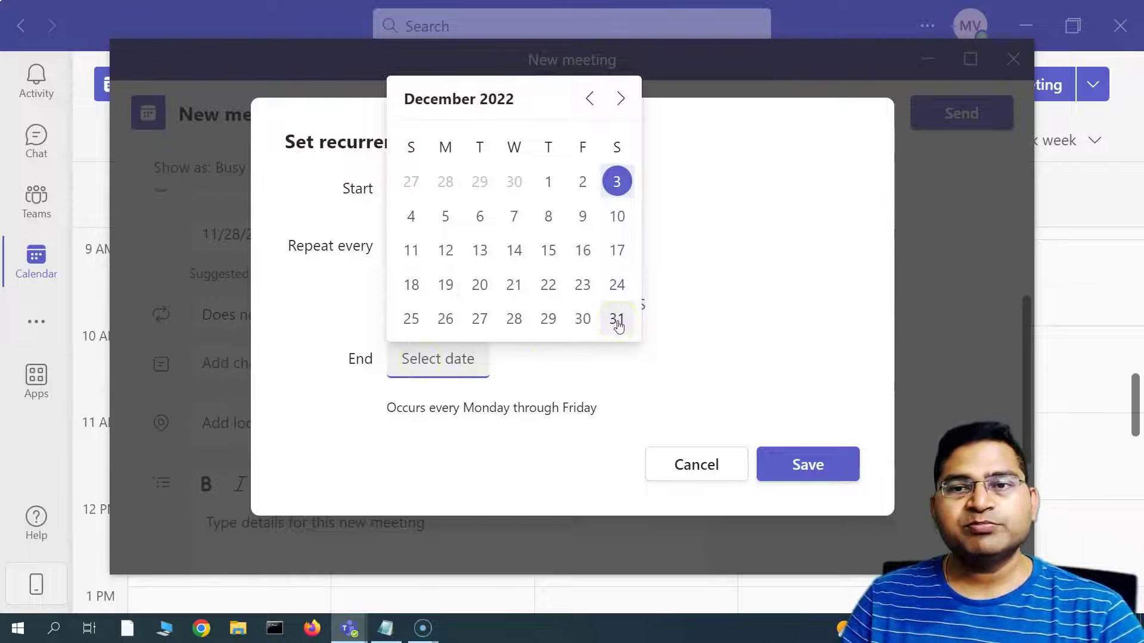
pyautogui.click(617, 321)
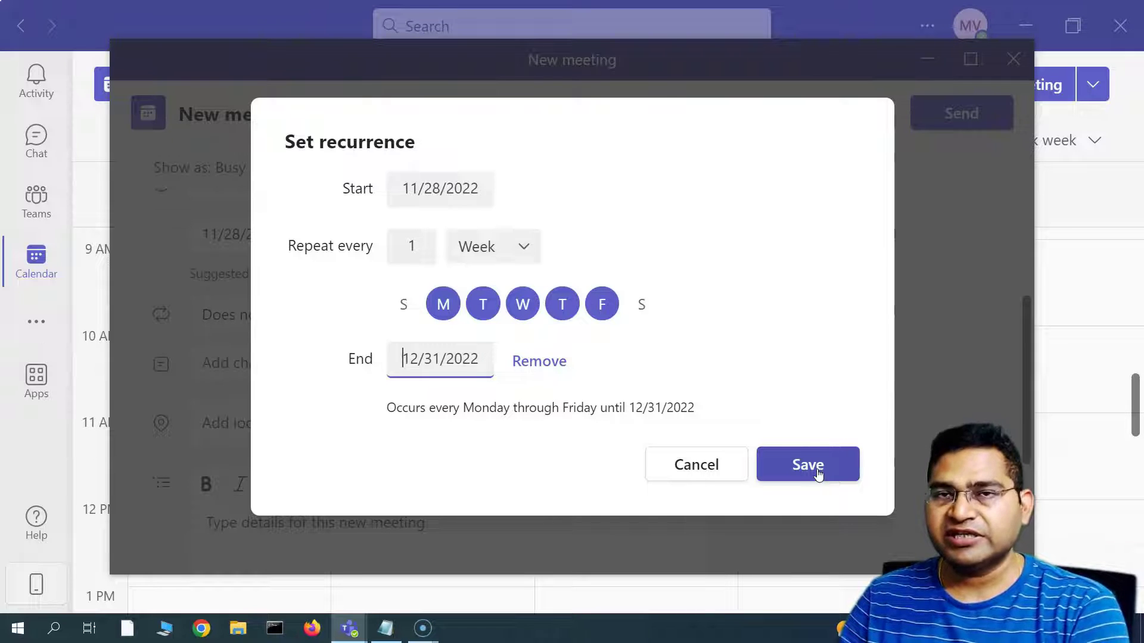
pyautogui.click(397, 365)
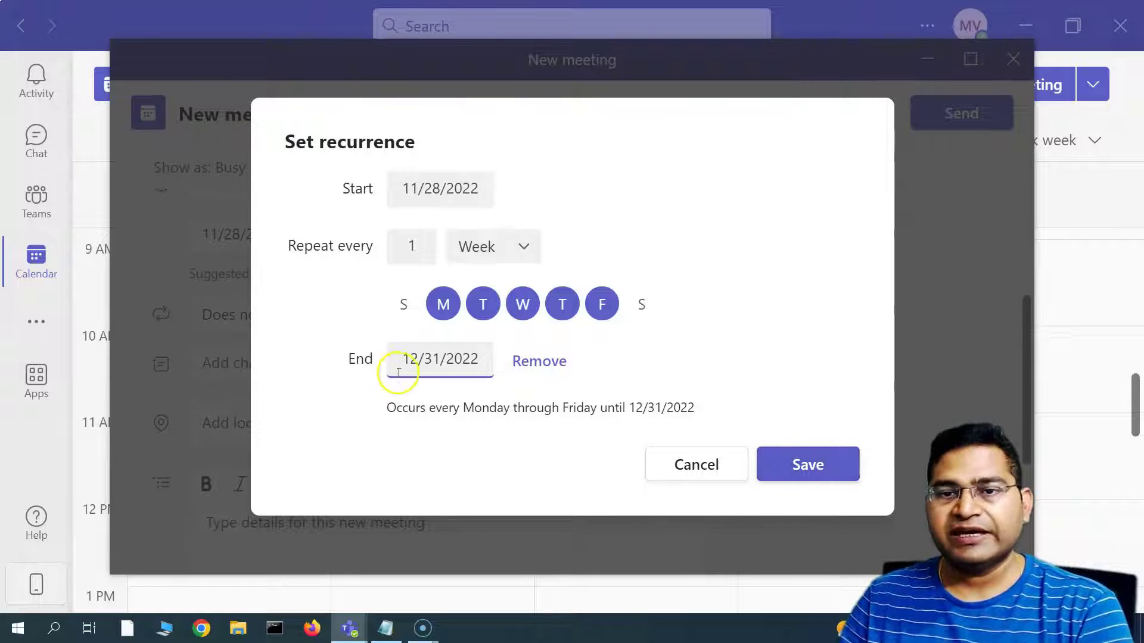
pyautogui.click(814, 469)
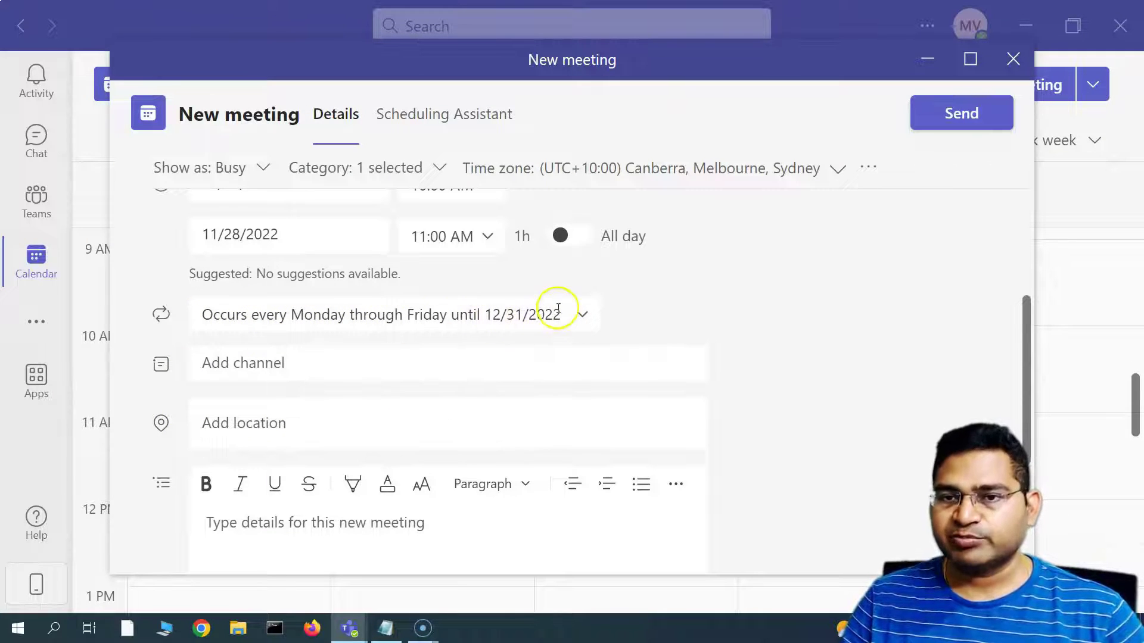
# Try the Daily repeat option, cancel it, and reopen the repeat list
pyautogui.click(584, 316)
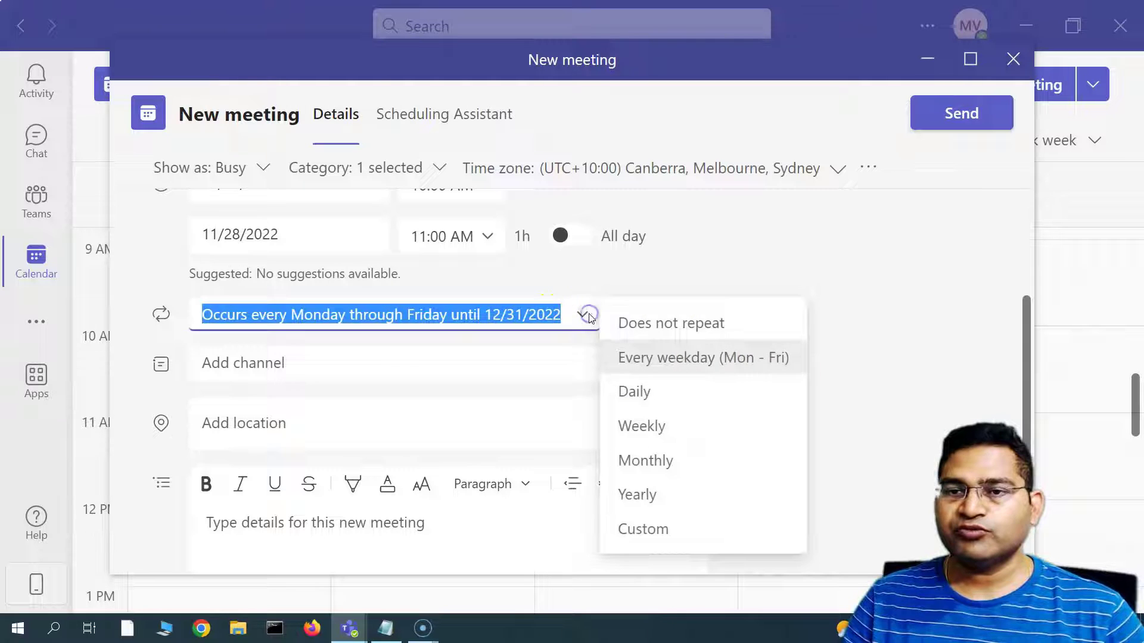
pyautogui.click(664, 405)
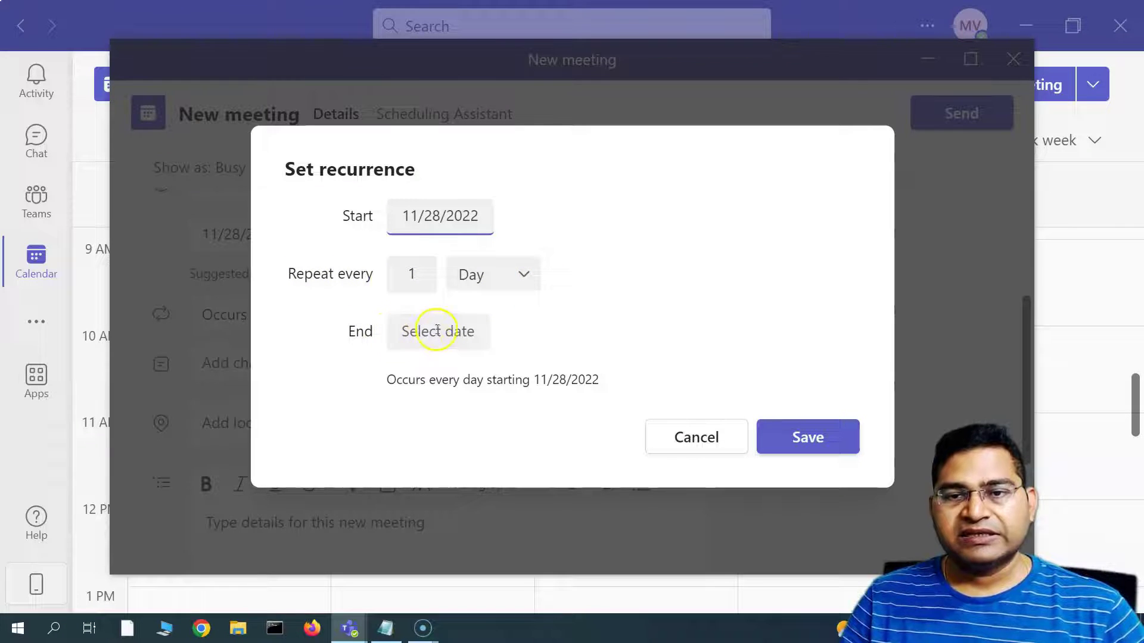
pyautogui.click(695, 439)
pyautogui.click(571, 314)
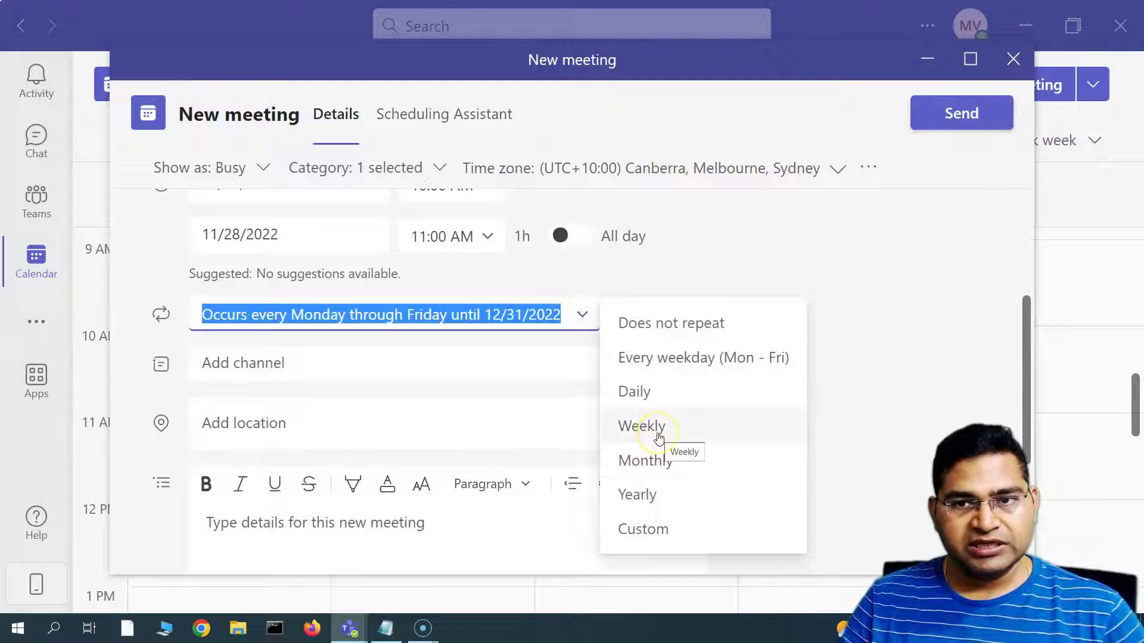
# Save a custom recurrence repeating every 2 days, ending 12/31/2022
pyautogui.click(669, 530)
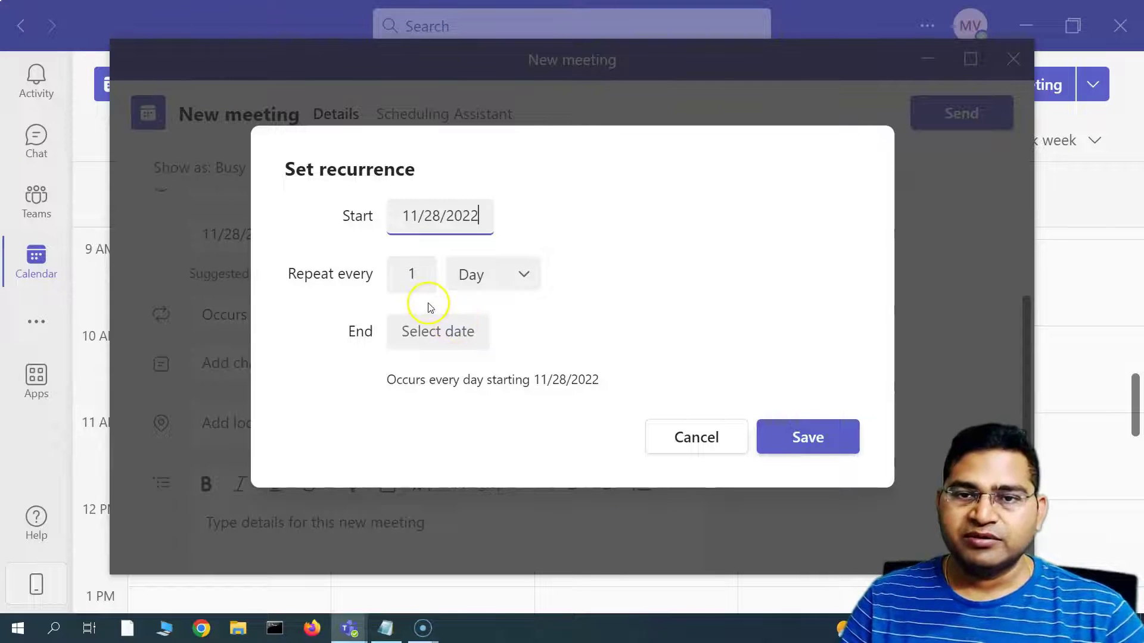
pyautogui.click(536, 278)
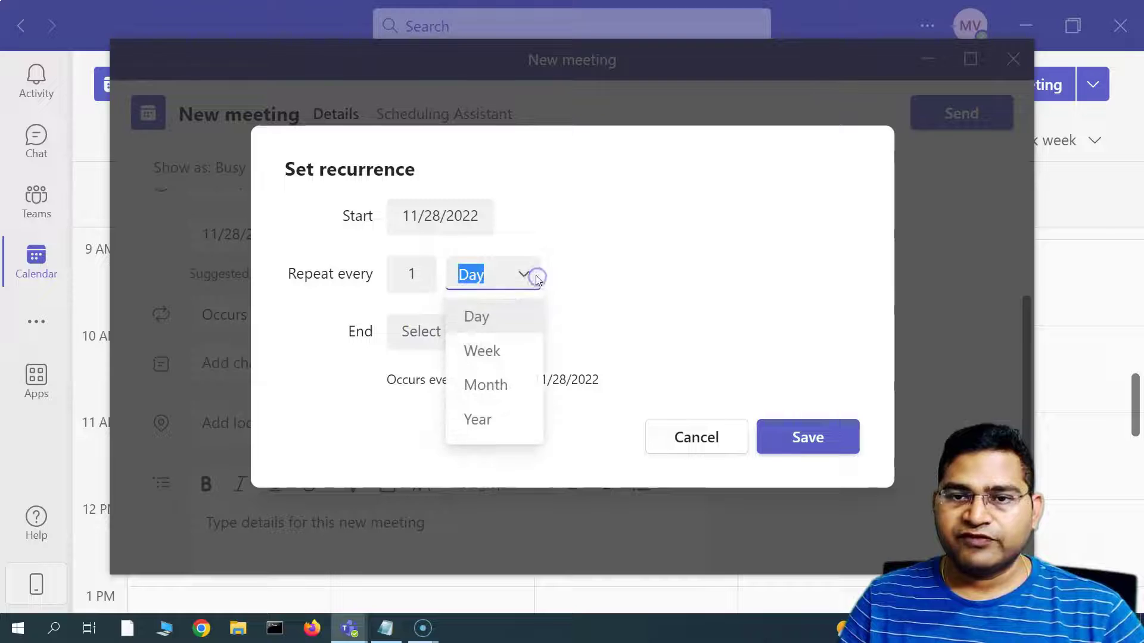
pyautogui.click(412, 275)
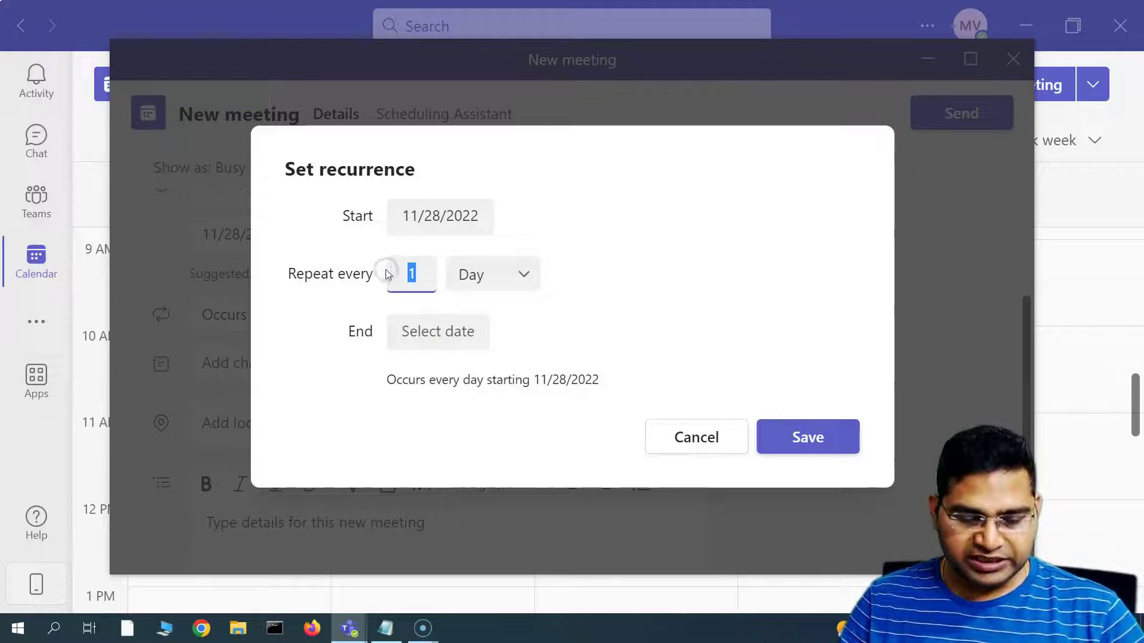
pyautogui.write('2')
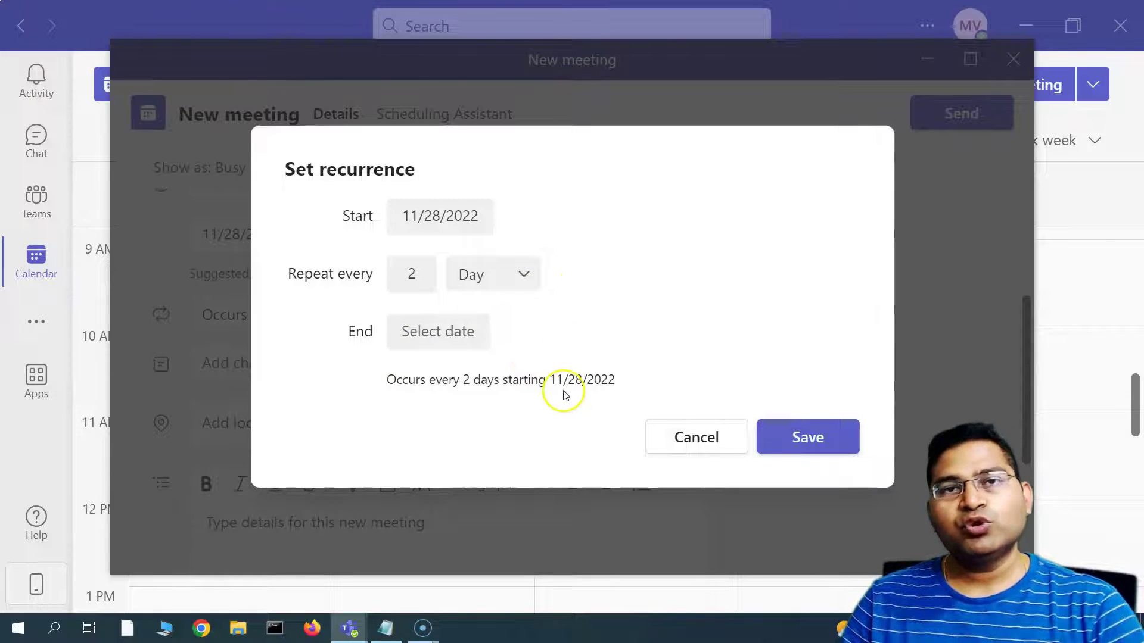
pyautogui.click(419, 337)
pyautogui.click(618, 295)
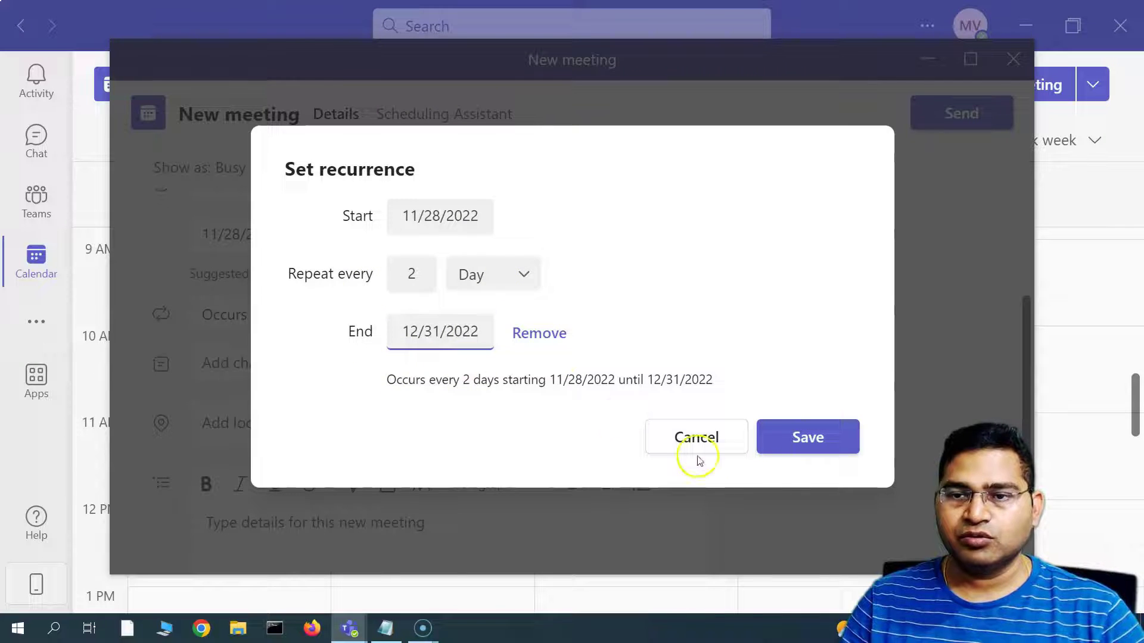
pyautogui.click(807, 439)
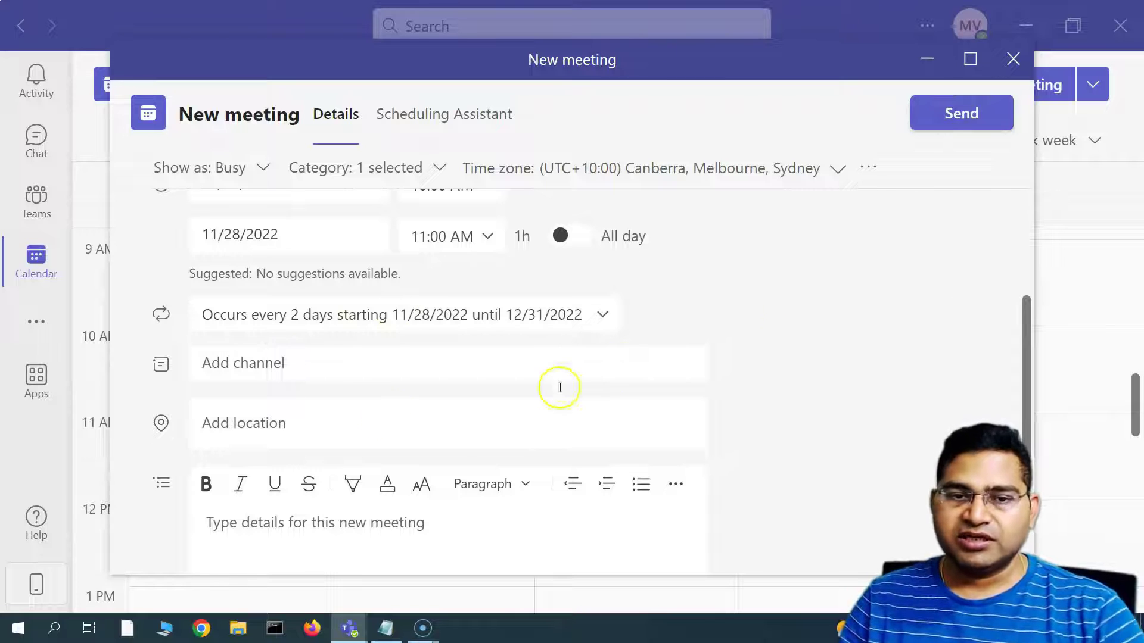
# Discard the Custom recurrence setup, keep every 2 days until 12/31/2022, and return to the repeat options
pyautogui.click(600, 316)
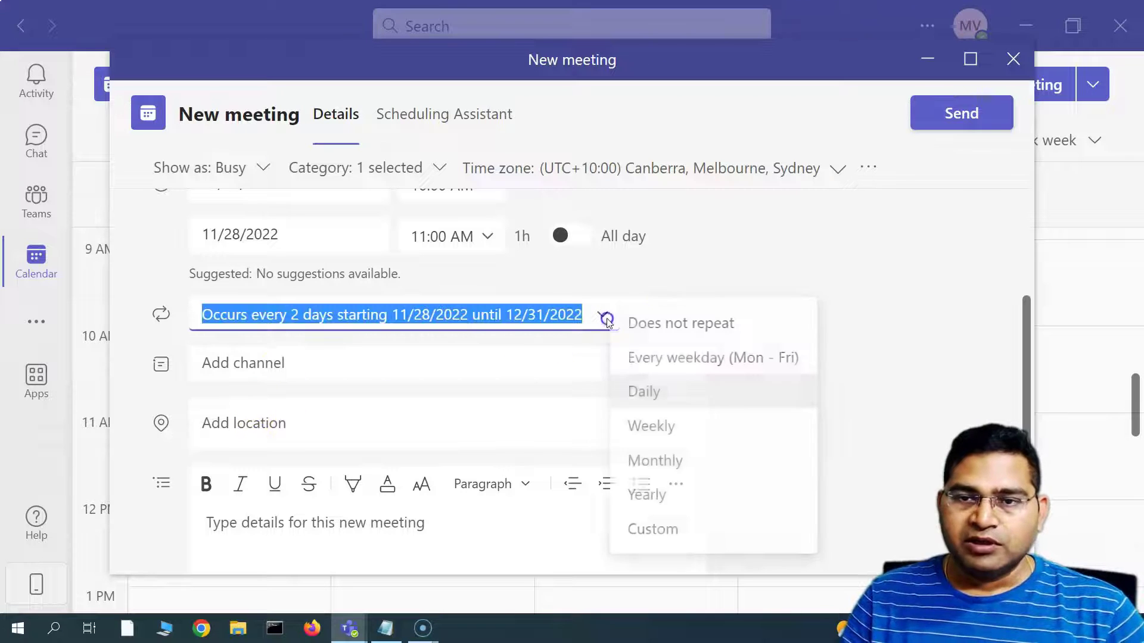
pyautogui.click(663, 528)
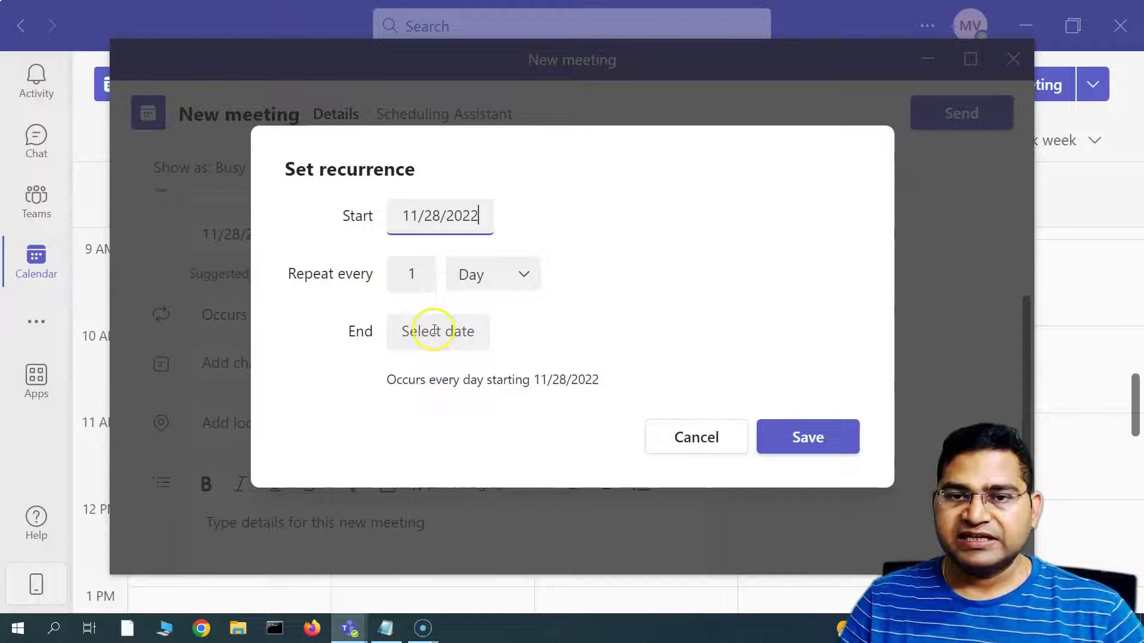
pyautogui.click(703, 444)
pyautogui.click(607, 316)
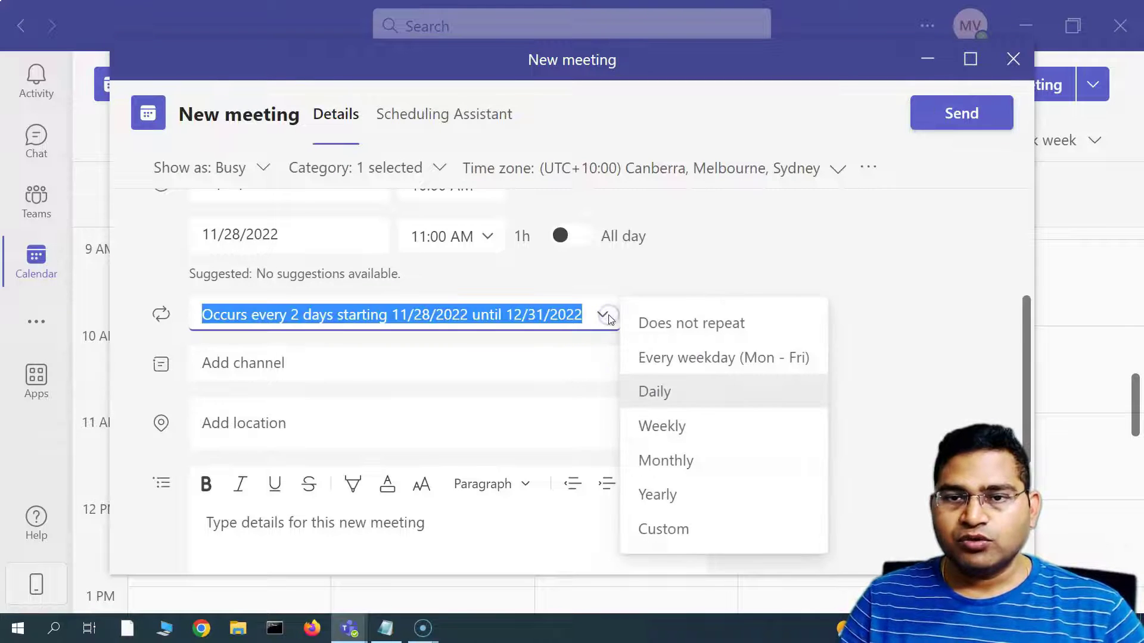